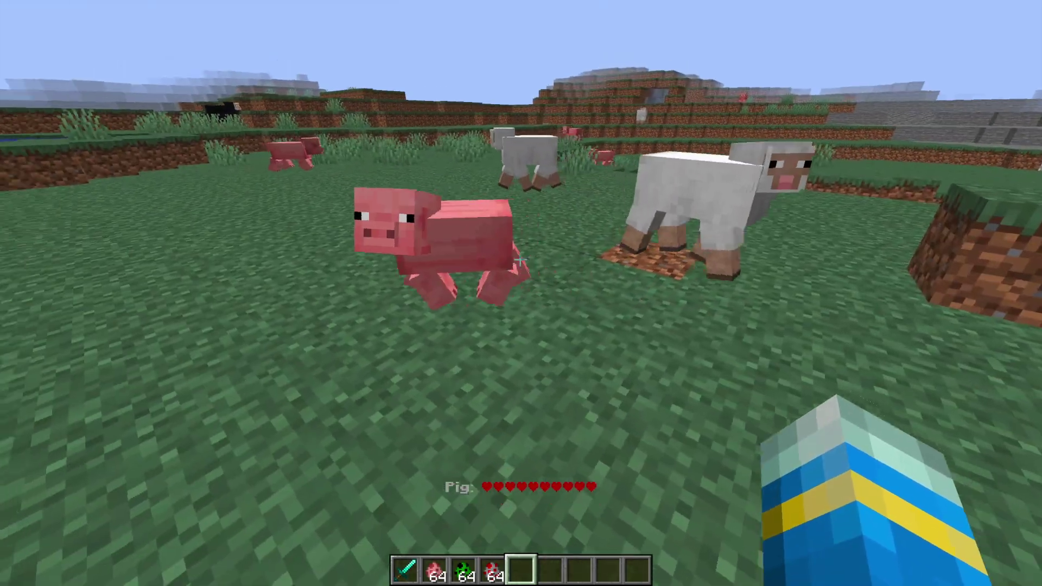
Step: Attack the black sheep bare-handed, then kill it with the diamond sword
{"action": "key", "text": "w"}
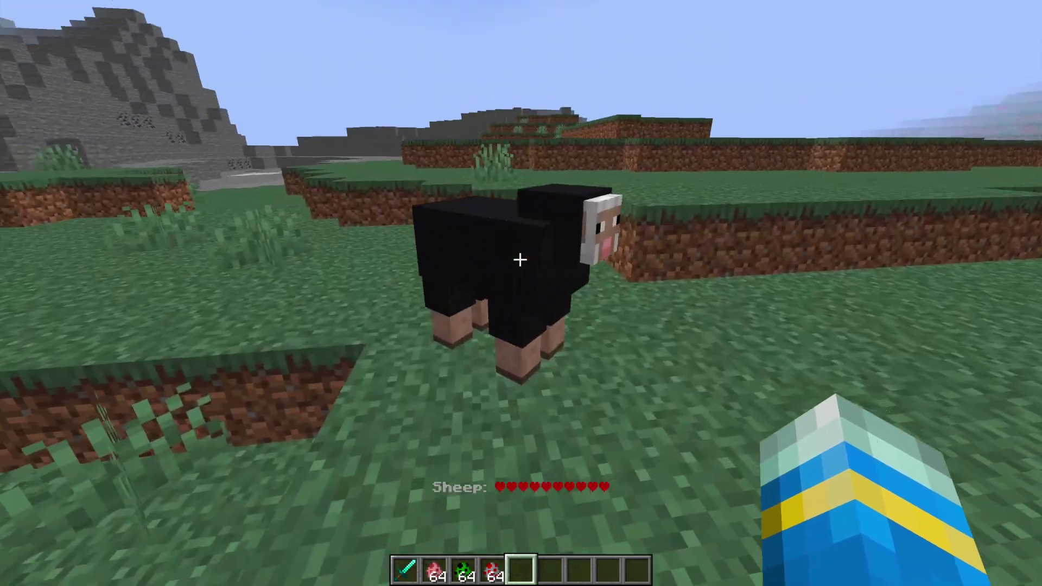
{"action": "left_click", "coordinate": [519, 260]}
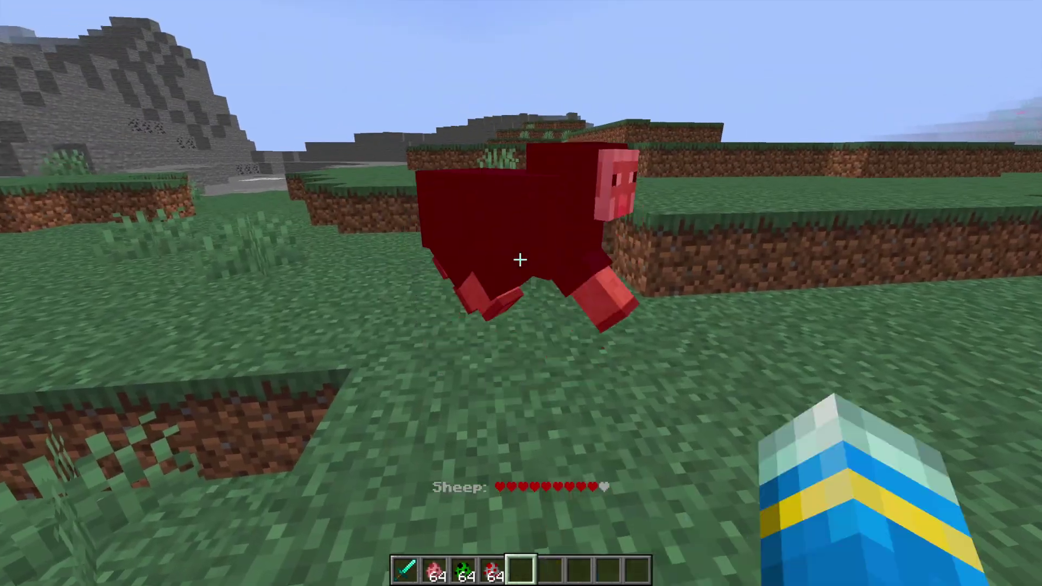
{"action": "left_click", "coordinate": [520, 260]}
{"action": "key", "text": "1"}
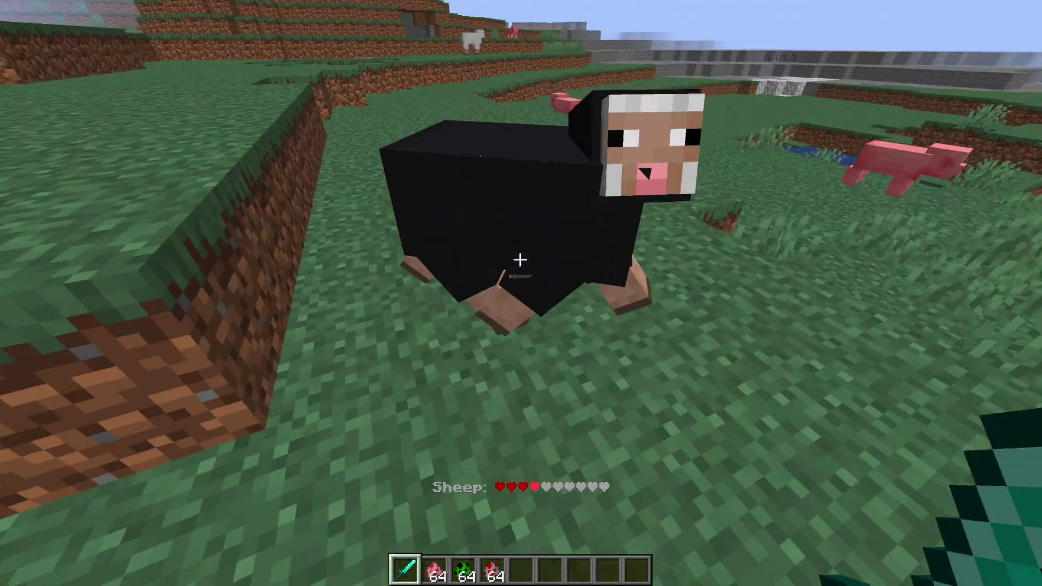
{"action": "left_click", "coordinate": [520, 260]}
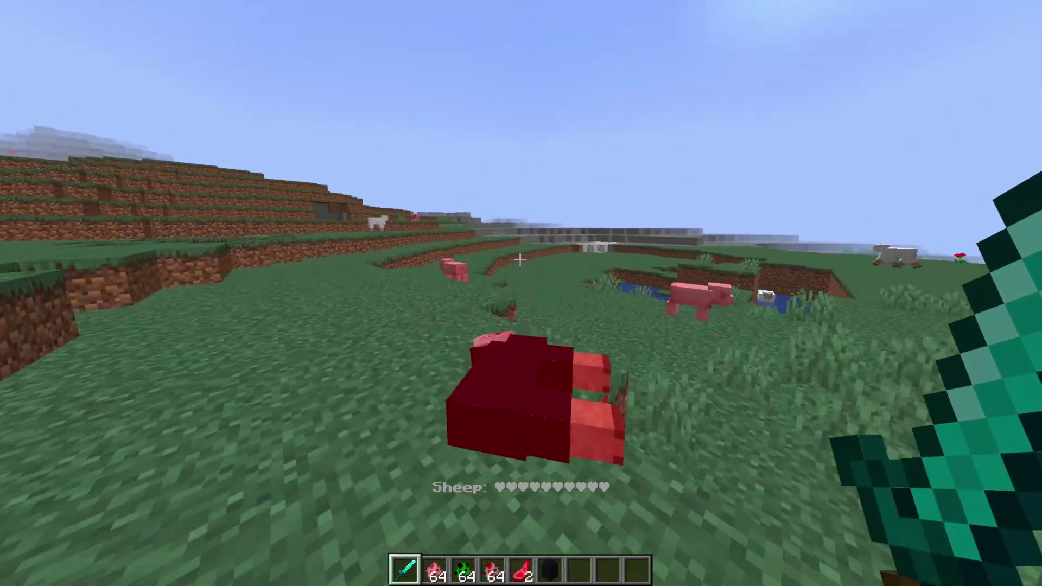
Step: Clear the collected mutton and black wool out of the hotbar, keeping the sword and spawn eggs
{"action": "key", "text": "w"}
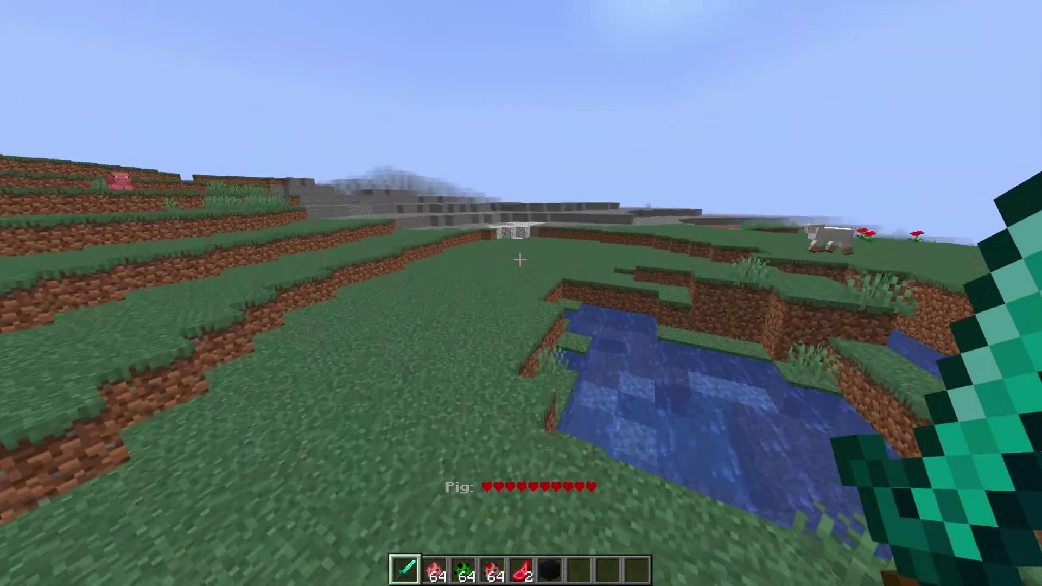
{"action": "key", "text": "5"}
{"action": "key", "text": "e"}
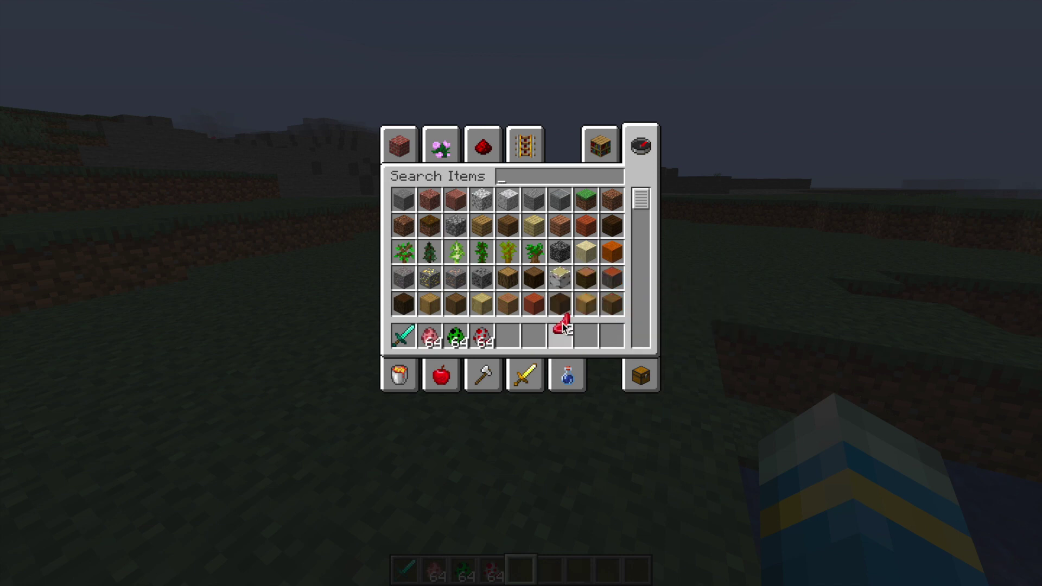
{"action": "key", "text": "e"}
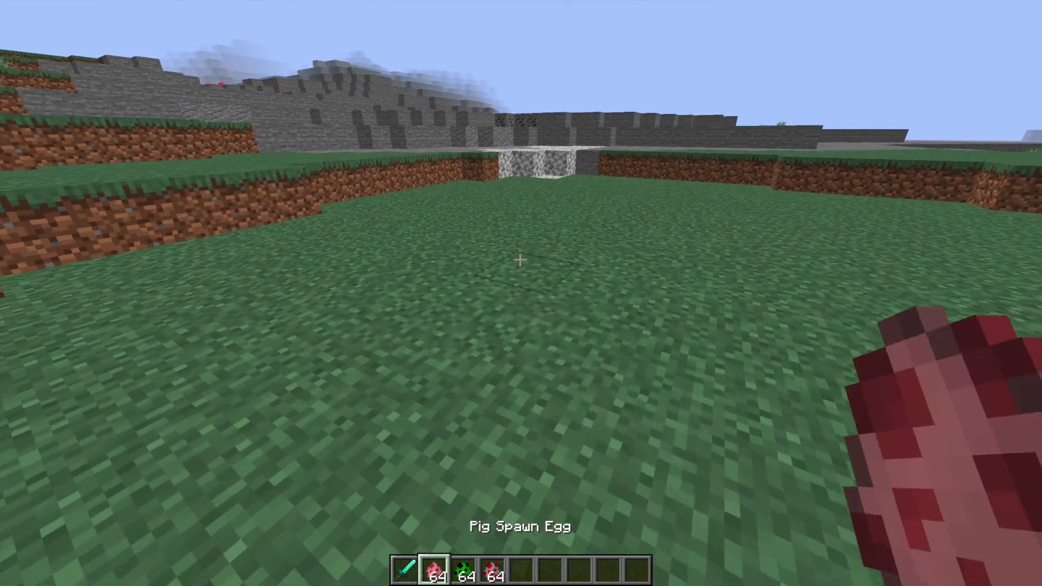
Step: Spawn a pig, a creeper and a chicken on the open grass with their spawn eggs
{"action": "right_click", "coordinate": [519, 260]}
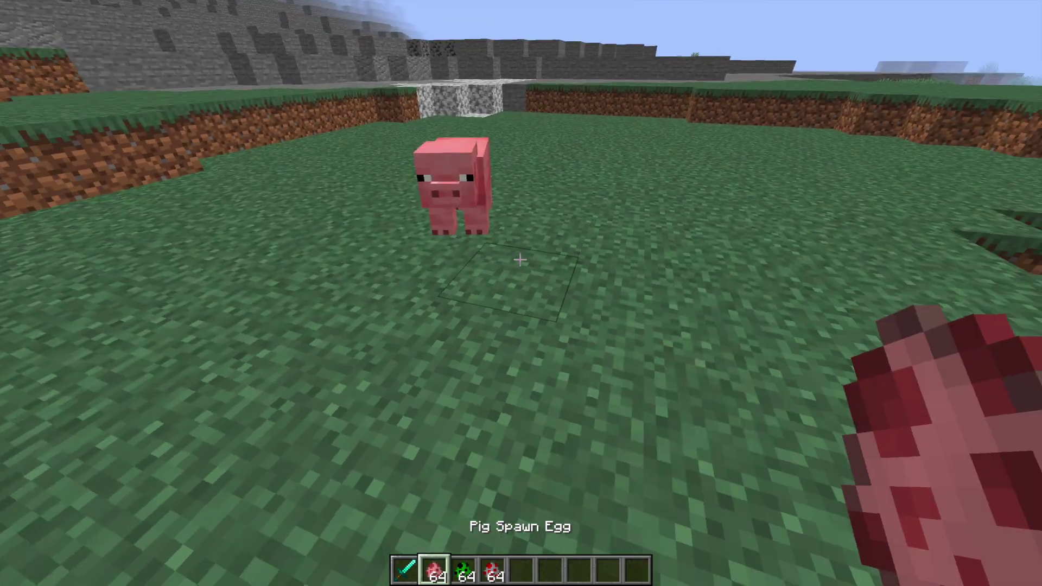
{"action": "right_click", "coordinate": [519, 260]}
{"action": "key", "text": "4"}
{"action": "right_click", "coordinate": [519, 259]}
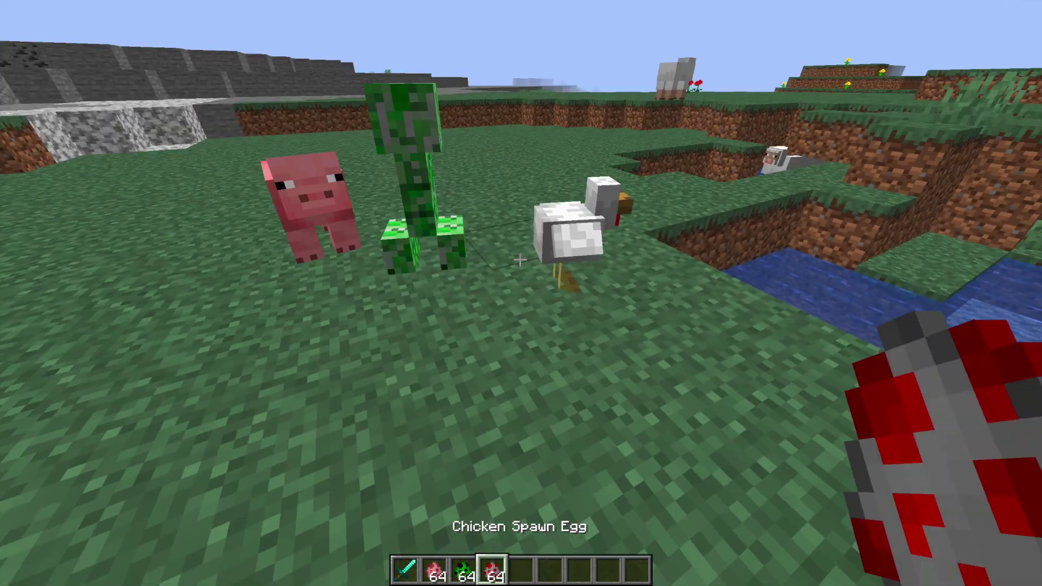
Step: Approach the spawned creeper and kill it with the diamond sword
{"action": "key", "text": "w"}
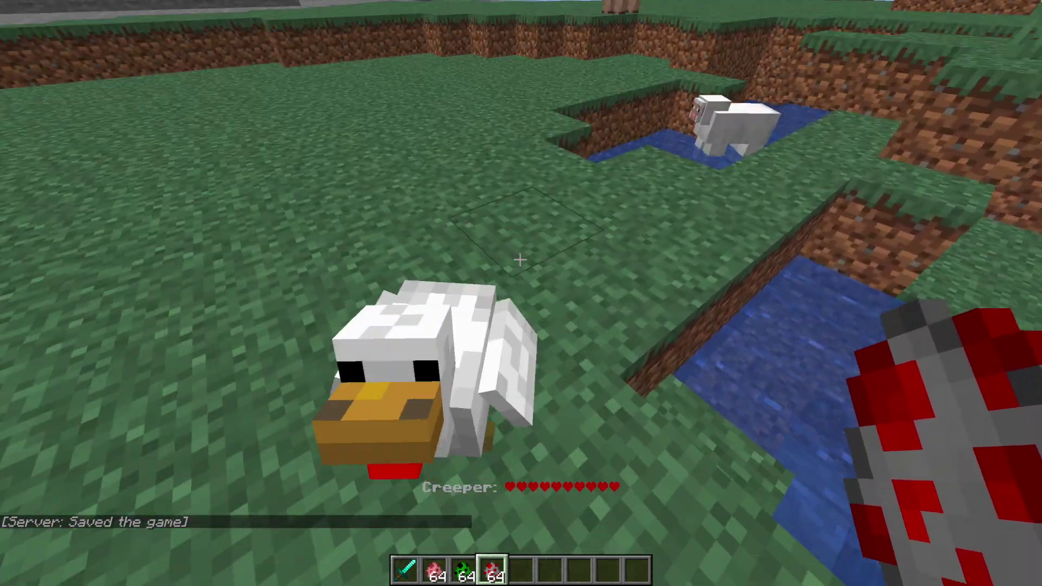
{"action": "left_click", "coordinate": [519, 260]}
{"action": "key", "text": "1"}
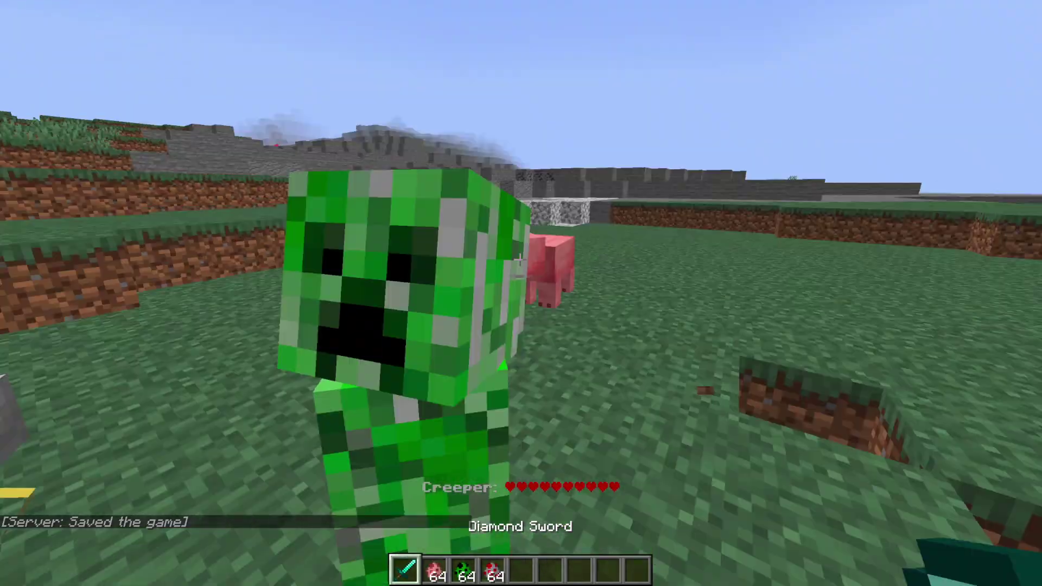
{"action": "left_click", "coordinate": [520, 260]}
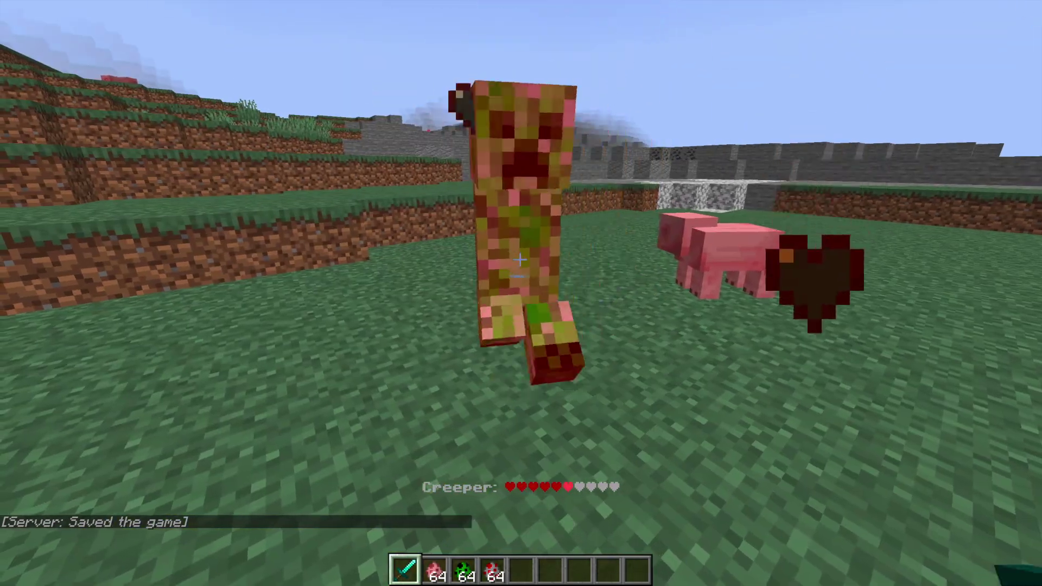
{"action": "left_click", "coordinate": [519, 260]}
{"action": "left_click", "coordinate": [519, 260]}
{"action": "left_click", "coordinate": [520, 260]}
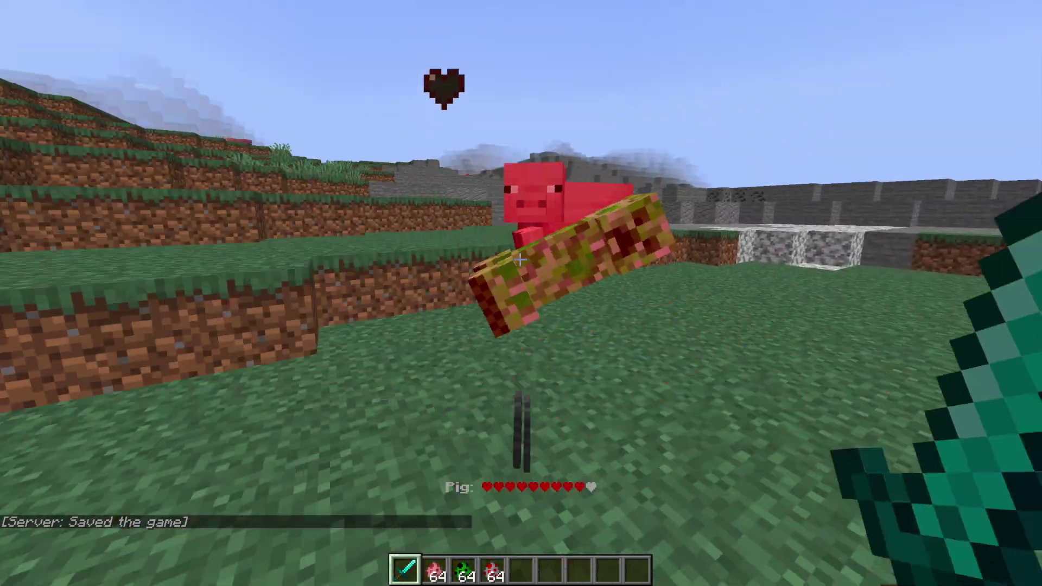
Step: Kill the spawned pig with the diamond sword
{"action": "left_click", "coordinate": [520, 260]}
{"action": "left_click", "coordinate": [520, 259]}
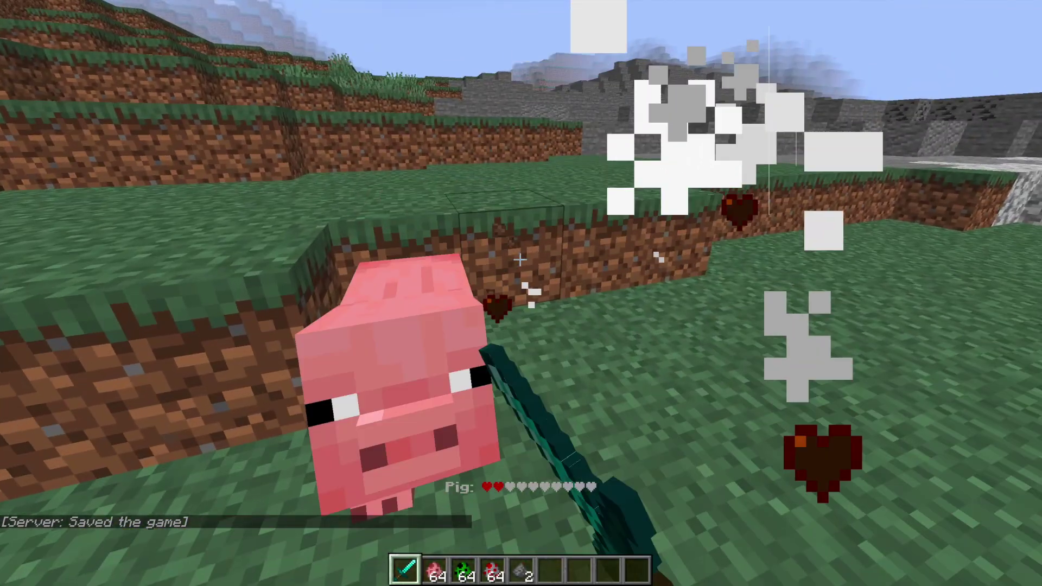
{"action": "left_click", "coordinate": [520, 260]}
{"action": "left_click", "coordinate": [520, 259]}
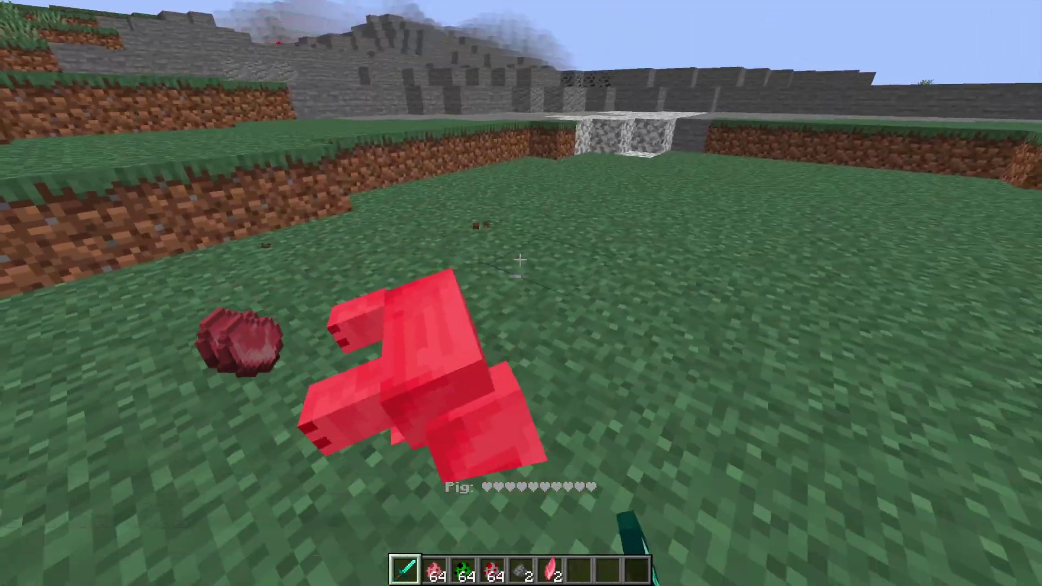
Step: Chase the spawned chicken and kill it with the diamond sword
{"action": "key", "text": "w"}
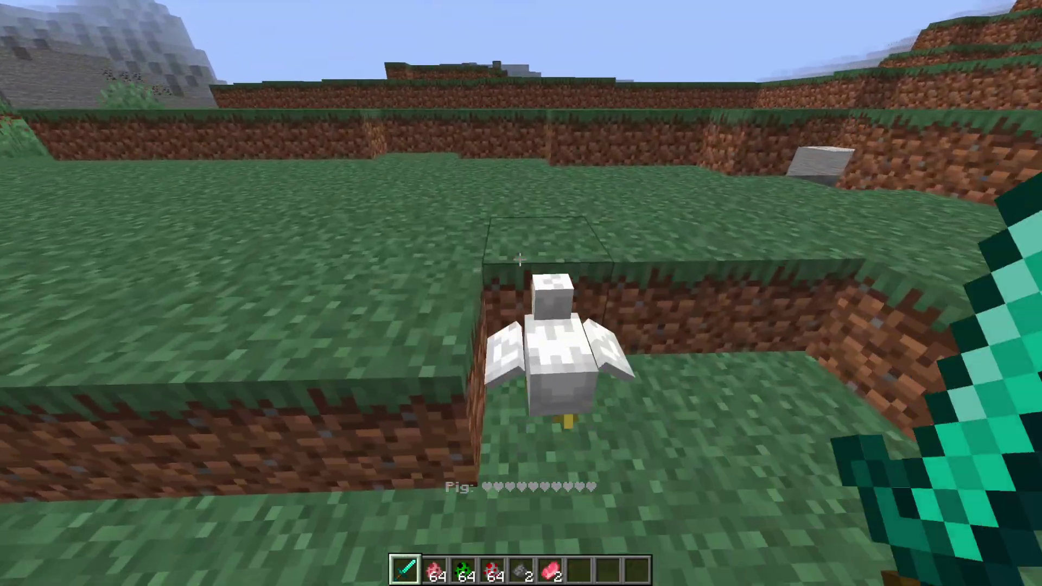
{"action": "left_click", "coordinate": [519, 260]}
{"action": "key", "text": "w"}
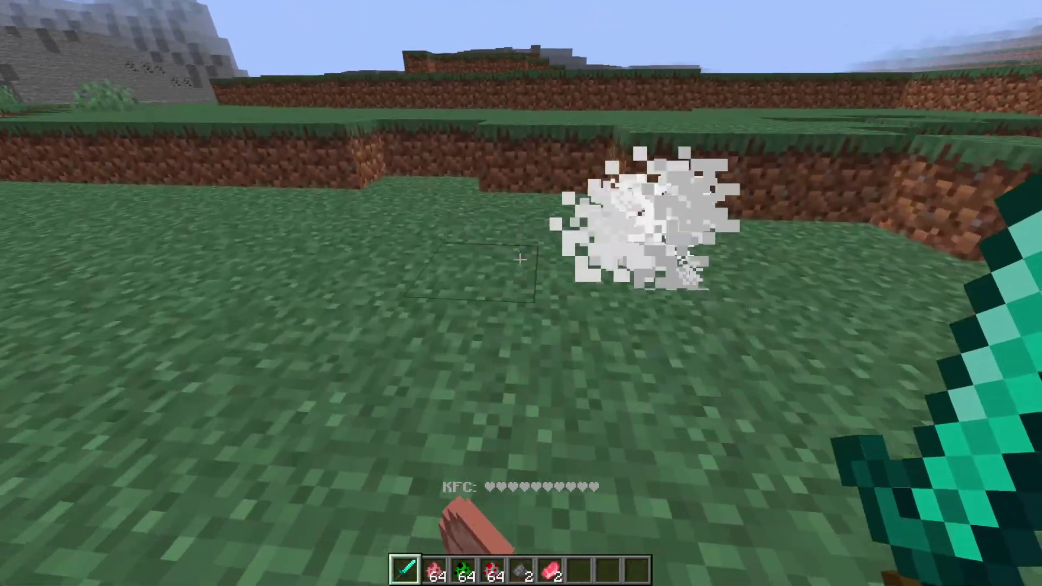
Step: Reload the ActionHealth plugin with the command /actionhealth reload
{"action": "key", "text": "w"}
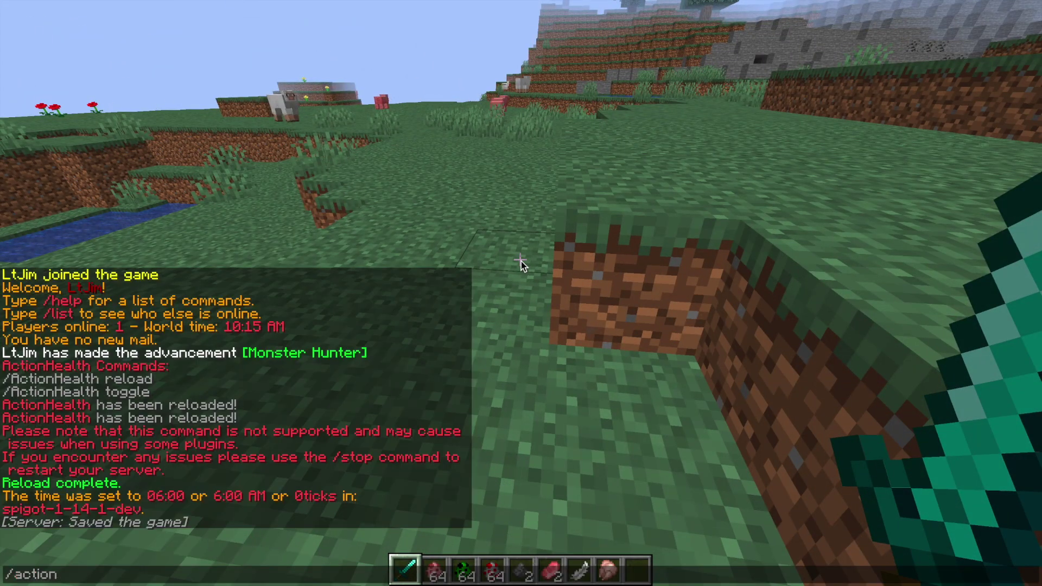
{"action": "type", "text": "/actionhe"}
{"action": "key", "text": "Tab"}
{"action": "type", "text": "rel"}
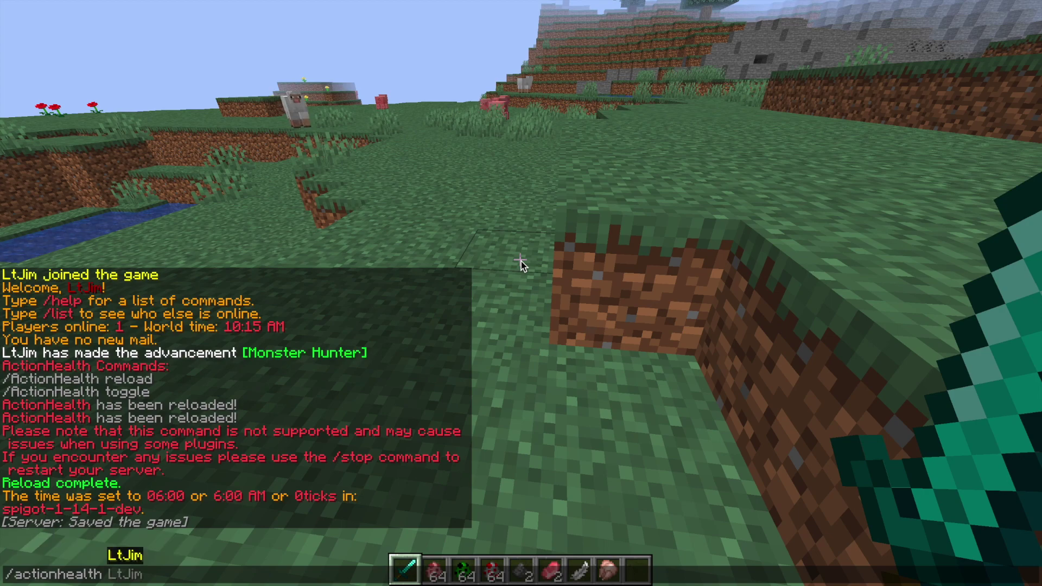
{"action": "type", "text": "oad"}
{"action": "key", "text": "Return"}
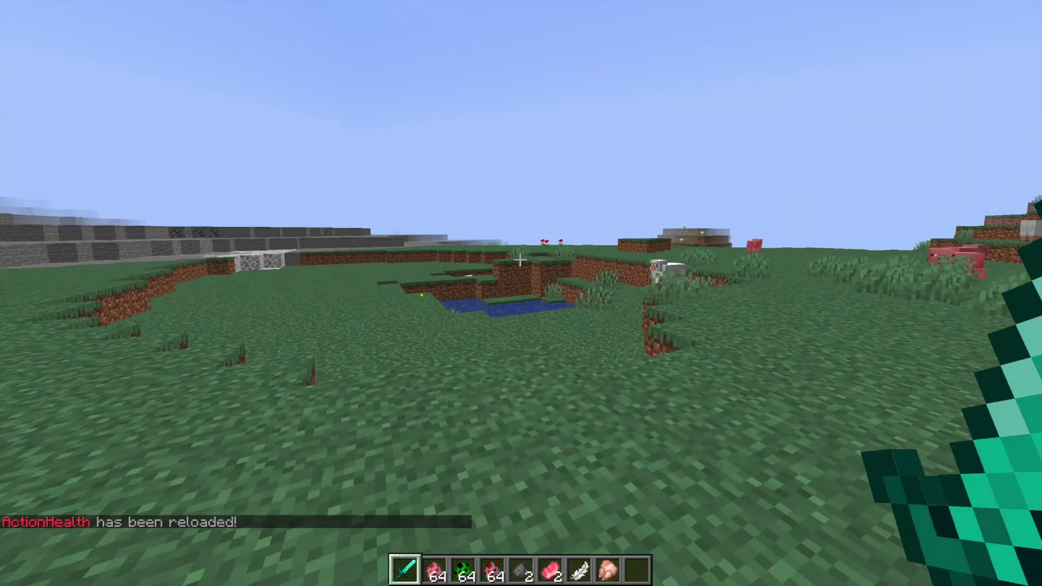
Step: Run /actionhealth without a subcommand to list the plugin's commands
{"action": "key", "text": "t"}
{"action": "key", "text": "Up"}
{"action": "key", "text": "BackSpace"}
{"action": "key", "text": "BackSpace"}
{"action": "key", "text": "BackSpace"}
{"action": "key", "text": "BackSpace"}
{"action": "key", "text": "BackSpace"}
{"action": "key", "text": "BackSpace"}
{"action": "key", "text": "BackSpace"}
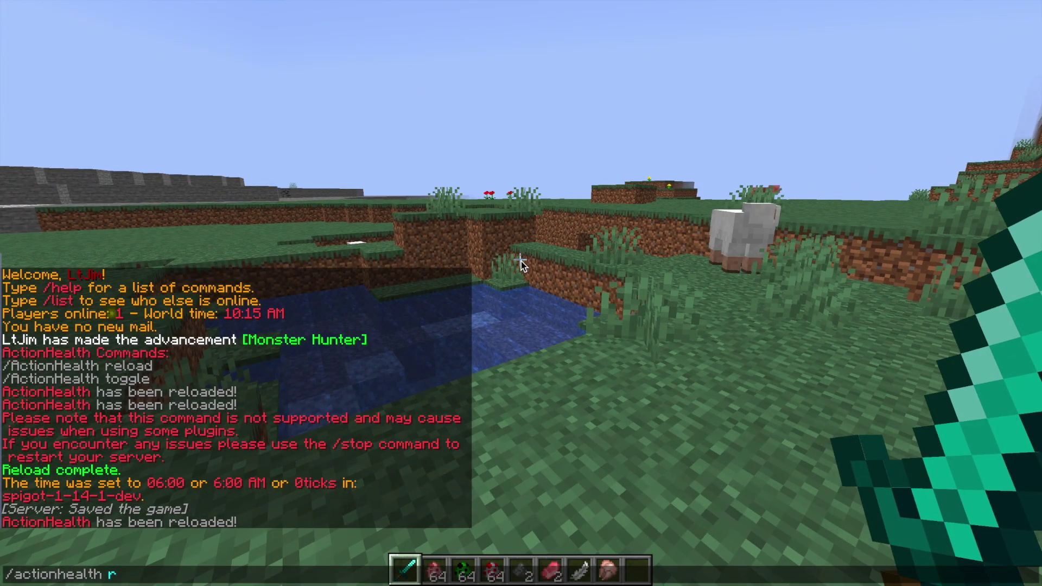
{"action": "key", "text": "Return"}
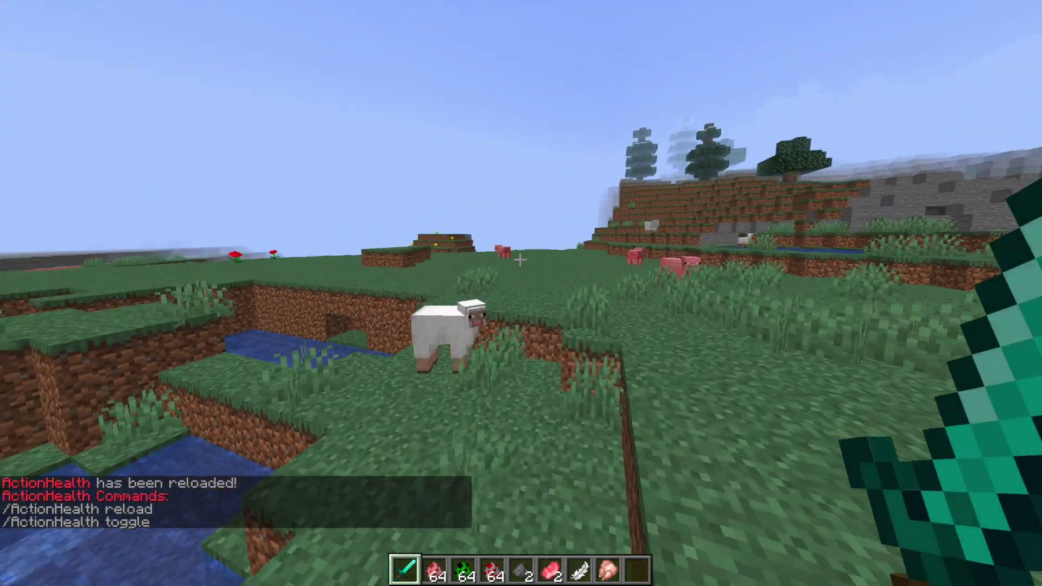
Step: Run /actionhealth toggle to disable the health display, then test it by attacking a nearby sheep and pig
{"action": "key", "text": "t"}
{"action": "key", "text": "Up"}
{"action": "type", "text": "t"}
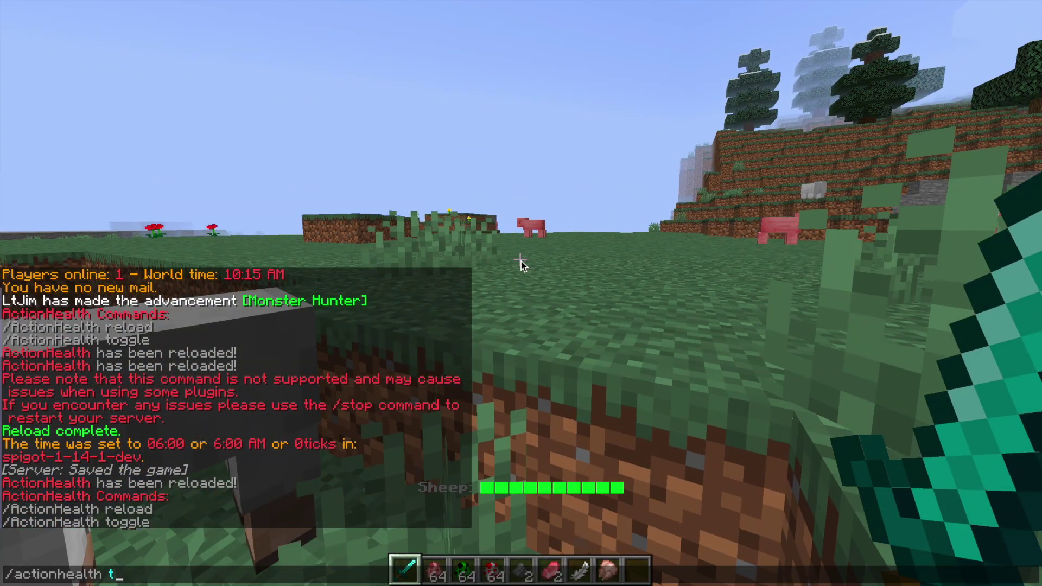
{"action": "type", "text": "oggle"}
{"action": "key", "text": "Return"}
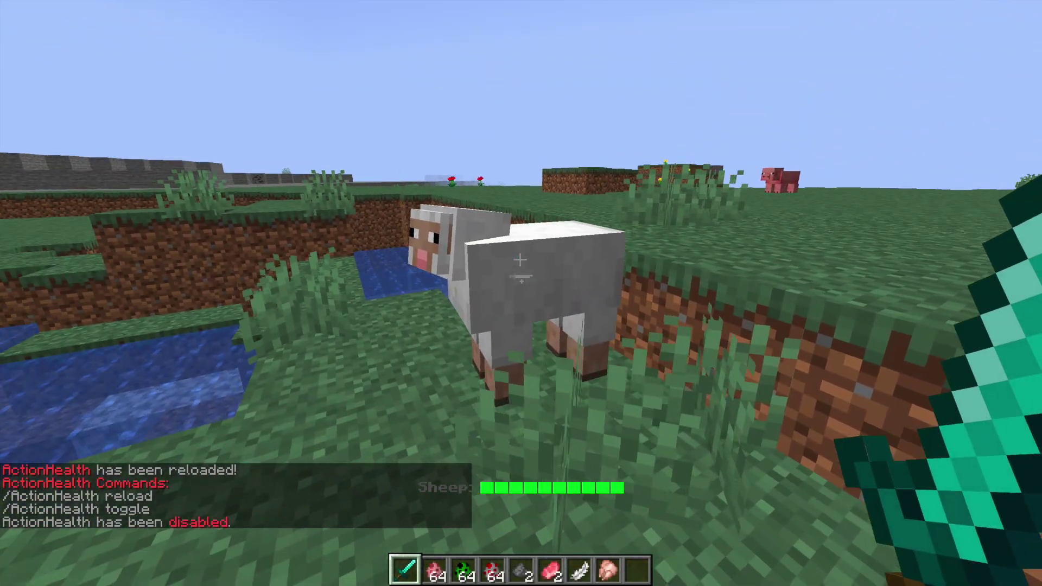
{"action": "left_click", "coordinate": [520, 261]}
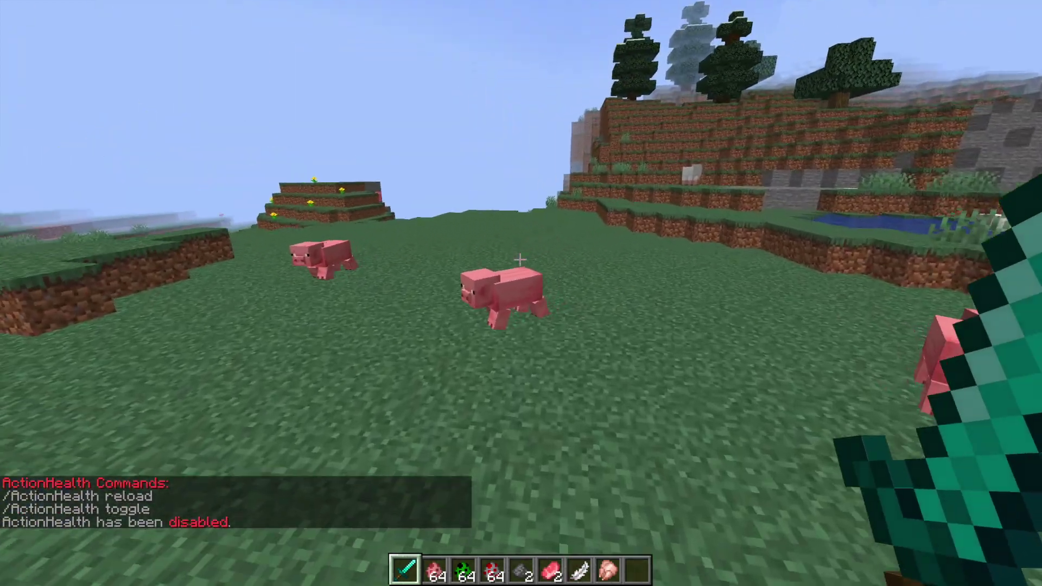
{"action": "left_click", "coordinate": [520, 261]}
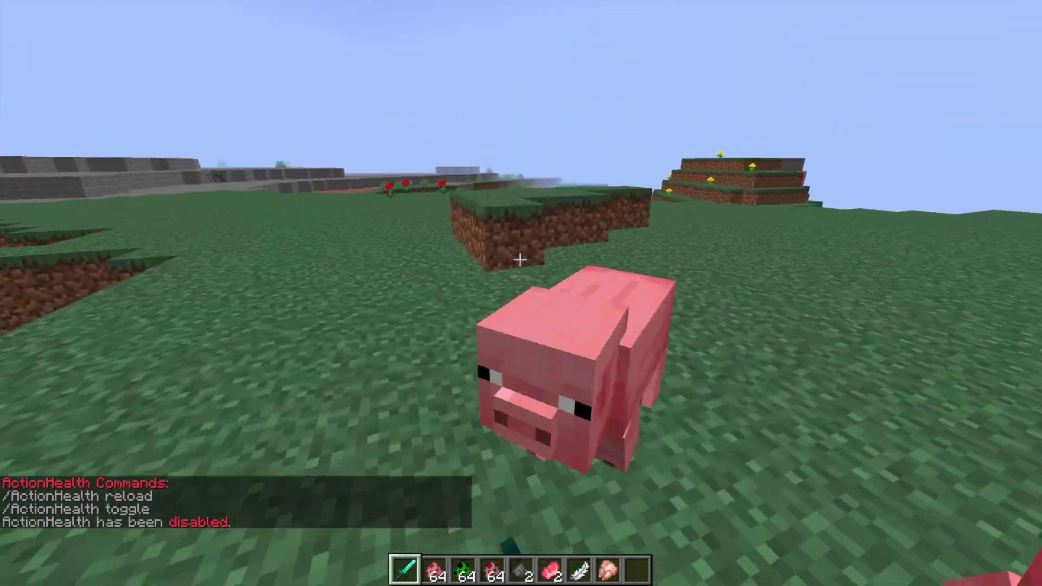
Step: Run /actionhealth toggle again to enable the health display, then hit the nearby pig with the sword
{"action": "key", "text": "t"}
{"action": "key", "text": "Up"}
{"action": "key", "text": "Return"}
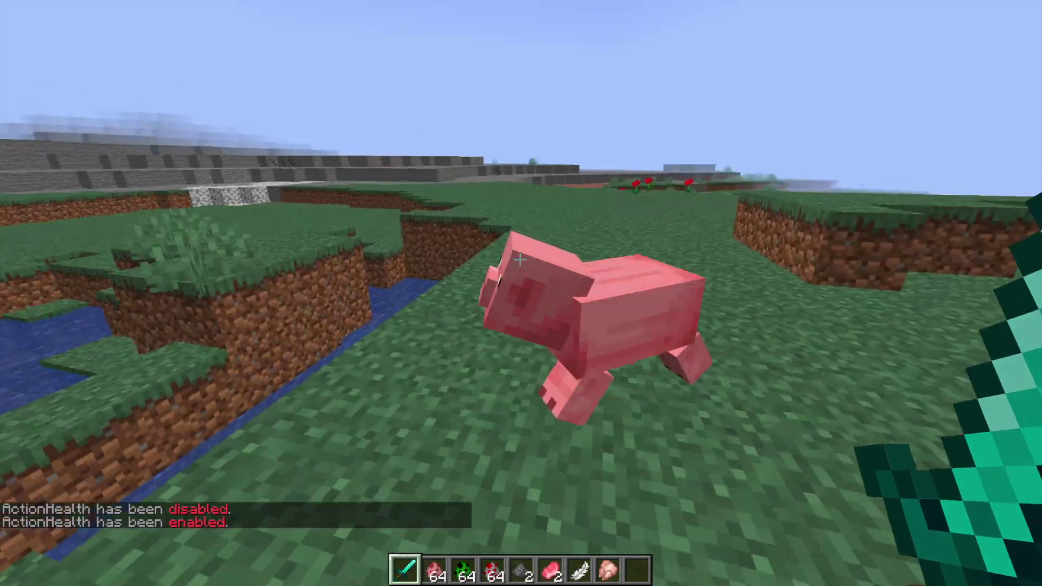
{"action": "left_click", "coordinate": [520, 260]}
Step: Kill the white sheep near the water with the diamond sword
{"action": "key", "text": "4"}
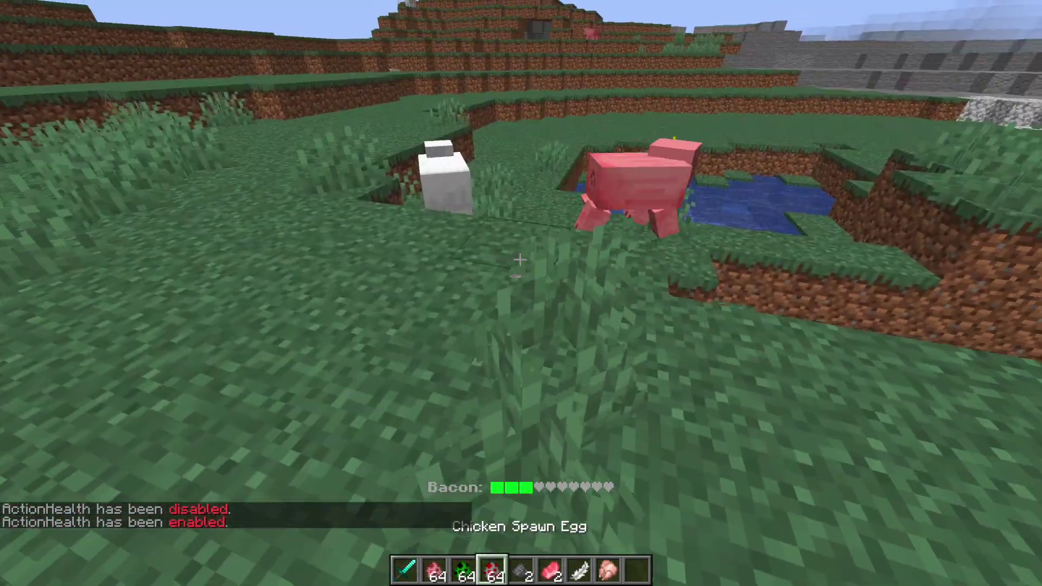
{"action": "key", "text": "1"}
{"action": "left_click", "coordinate": [519, 261]}
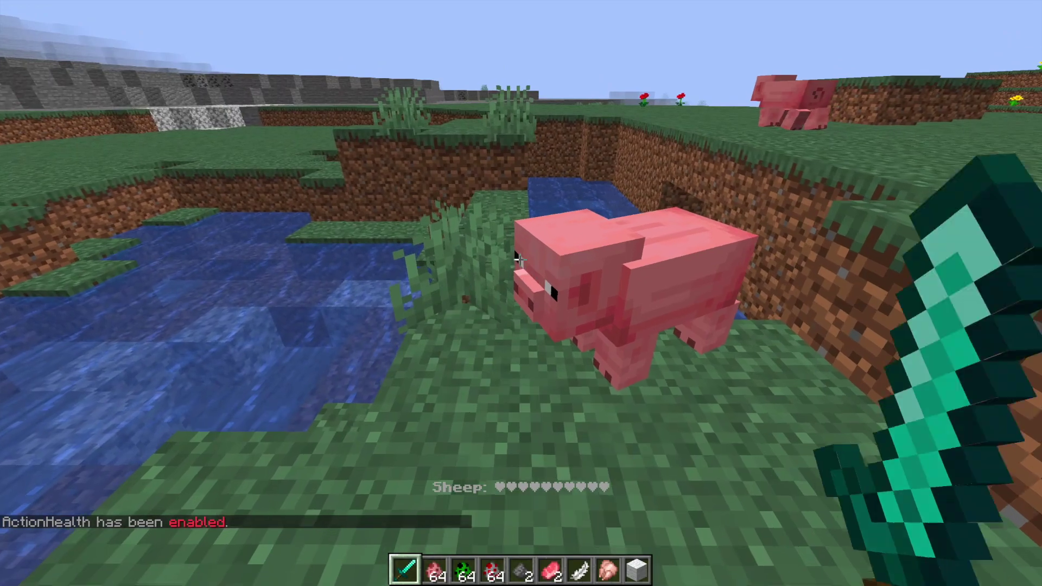
Step: Hit nearby pigs repeatedly with the sword and the creeper spawn egg in hand to test their health bars
{"action": "left_click", "coordinate": [520, 260]}
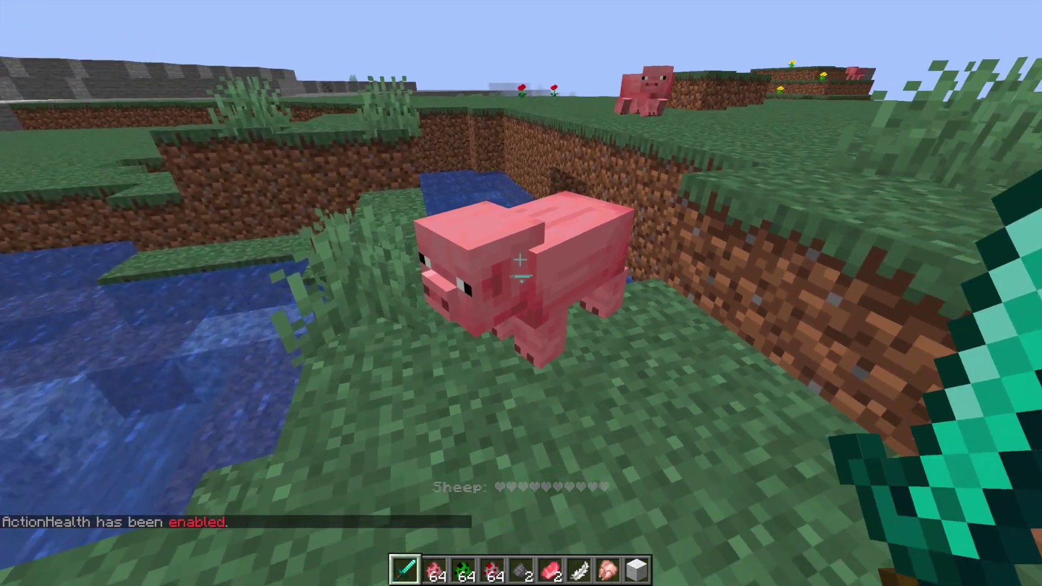
{"action": "key", "text": "3"}
{"action": "left_click", "coordinate": [520, 261]}
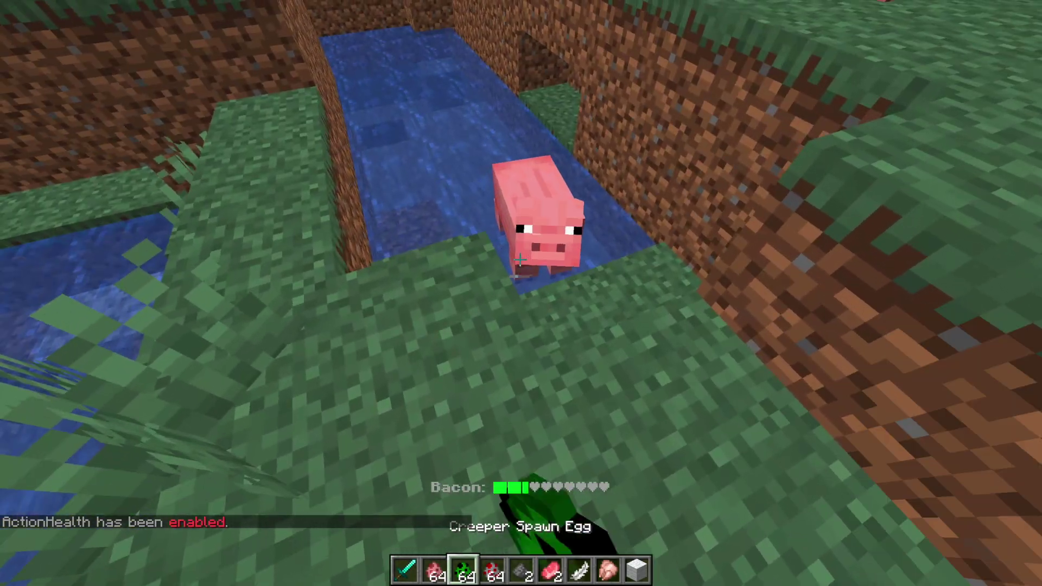
{"action": "left_click", "coordinate": [520, 260]}
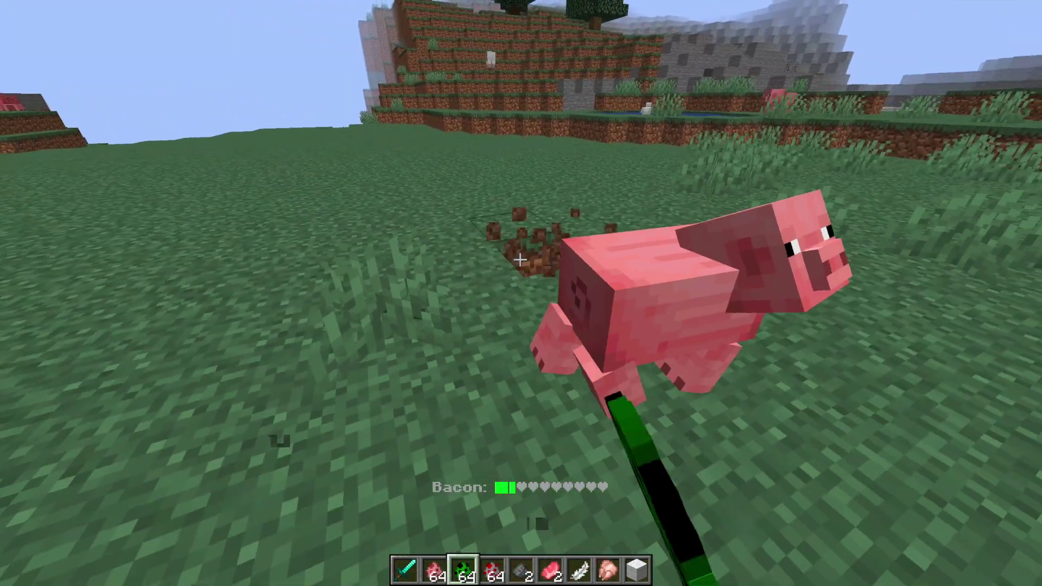
{"action": "left_click", "coordinate": [520, 261]}
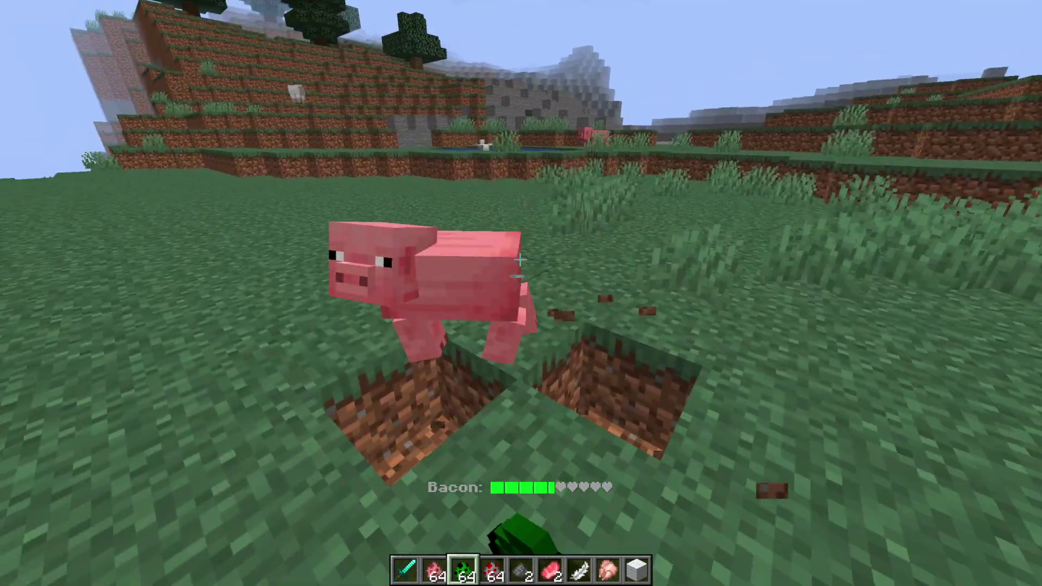
{"action": "left_click", "coordinate": [520, 260]}
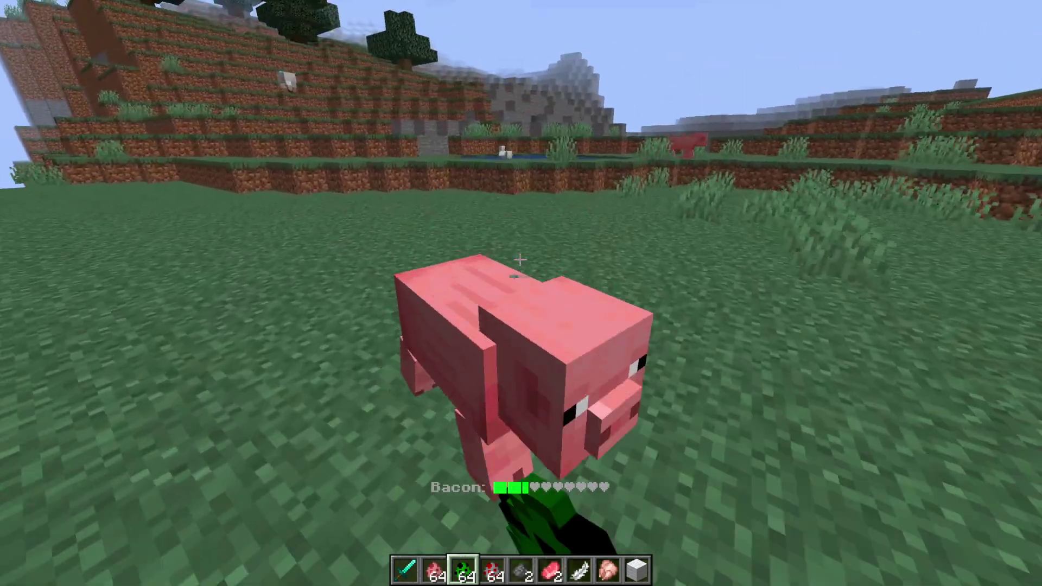
{"action": "left_click", "coordinate": [520, 261]}
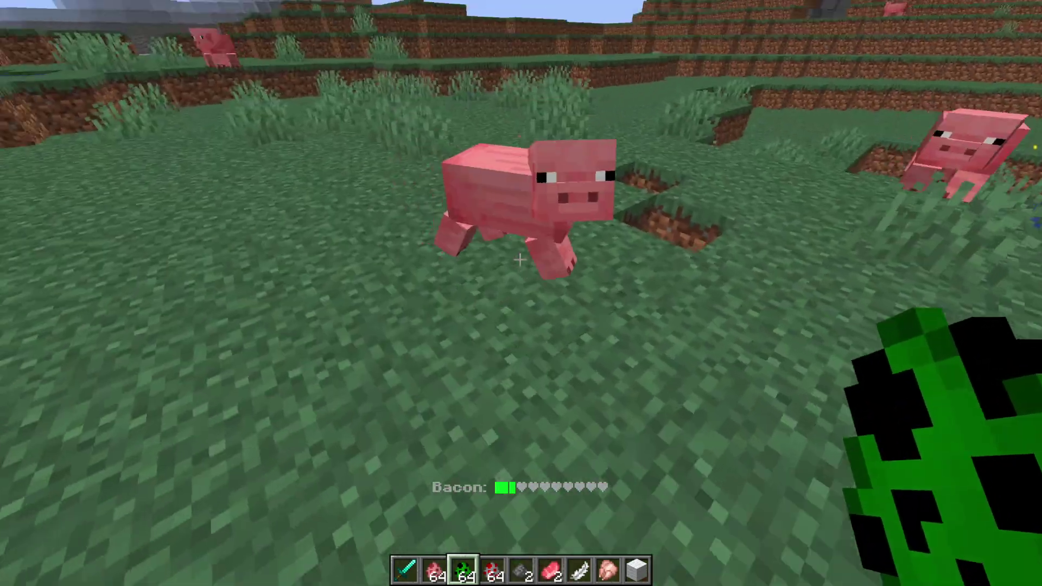
Step: Hit the pig in front once more with the creeper spawn egg in hand
{"action": "left_click", "coordinate": [520, 260]}
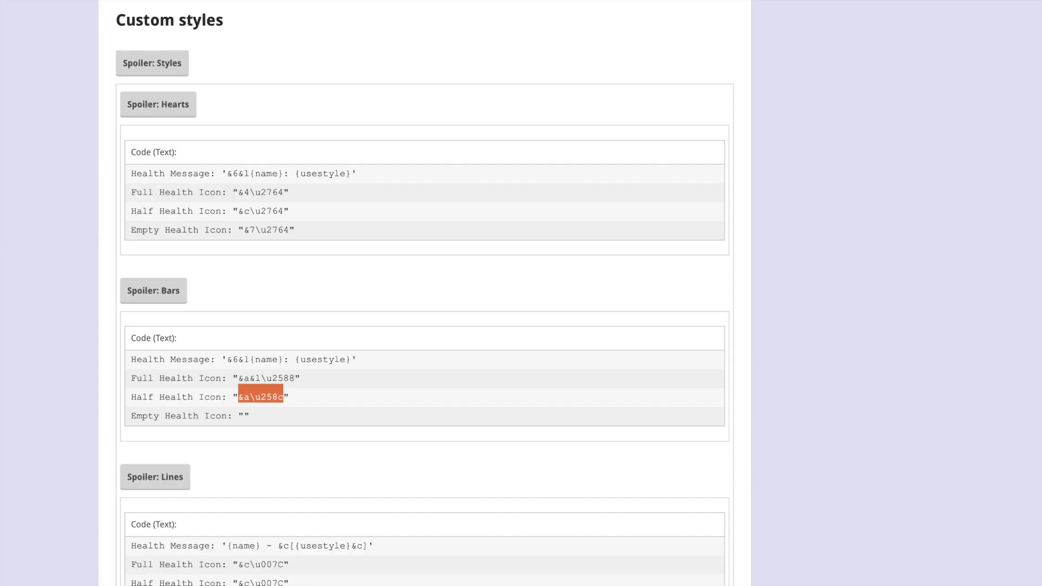
Step: Switch to the Action Bar Health page on Spigot and examine its screenshots and the custom style codes for hearts, bars and lines
{"action": "key", "text": "Home"}
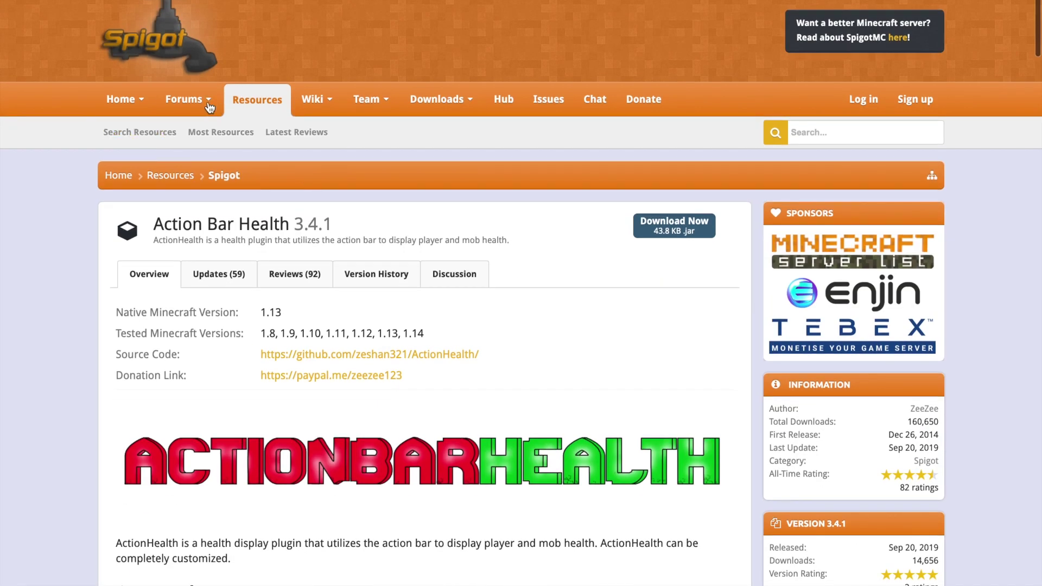
{"action": "scroll", "coordinate": [409, 389], "scroll_direction": "down", "scroll_amount": 10}
{"action": "scroll", "coordinate": [409, 390], "scroll_direction": "down", "scroll_amount": 7}
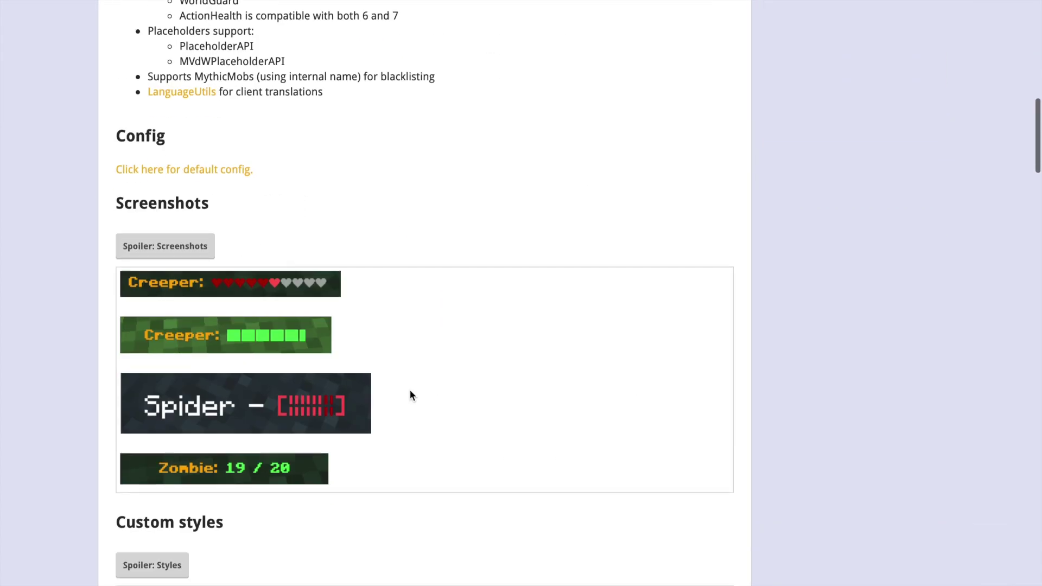
{"action": "scroll", "coordinate": [409, 390], "scroll_direction": "down", "scroll_amount": 2}
{"action": "scroll", "coordinate": [410, 390], "scroll_direction": "down", "scroll_amount": 2}
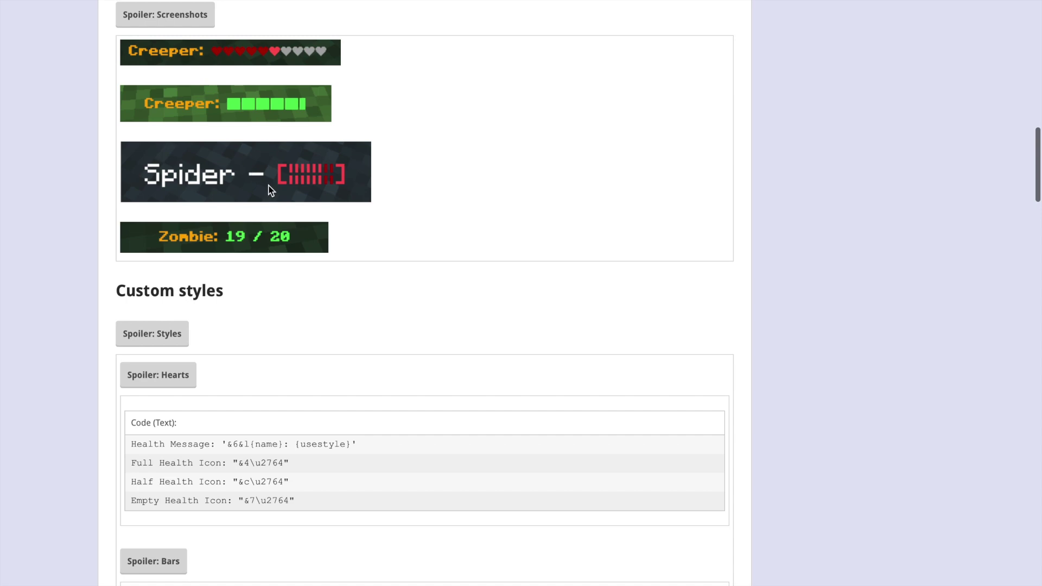
{"action": "scroll", "coordinate": [268, 185], "scroll_direction": "down", "scroll_amount": 8}
{"action": "scroll", "coordinate": [268, 185], "scroll_direction": "up", "scroll_amount": 8}
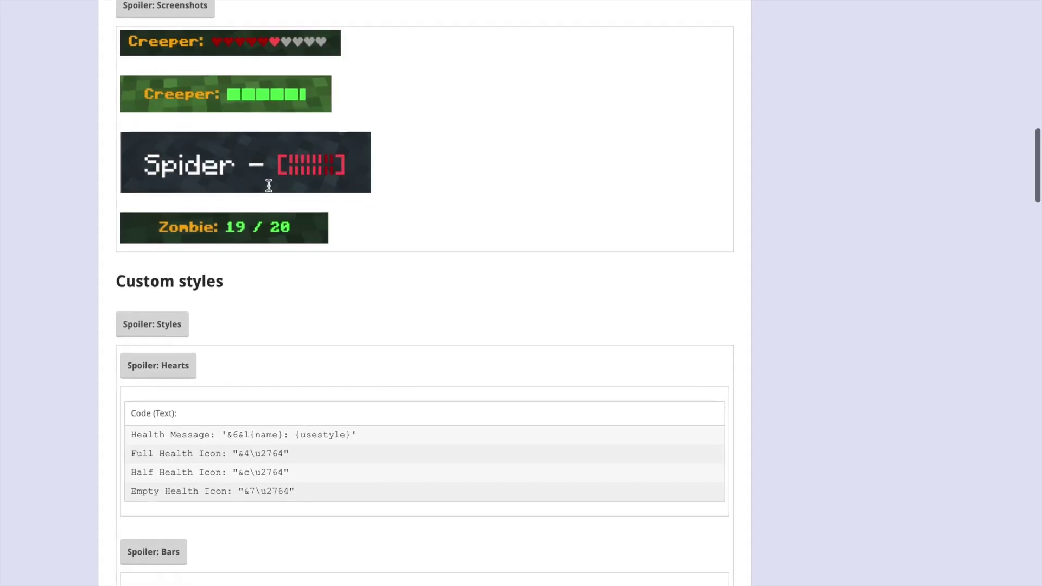
{"action": "scroll", "coordinate": [259, 320], "scroll_direction": "down", "scroll_amount": 7}
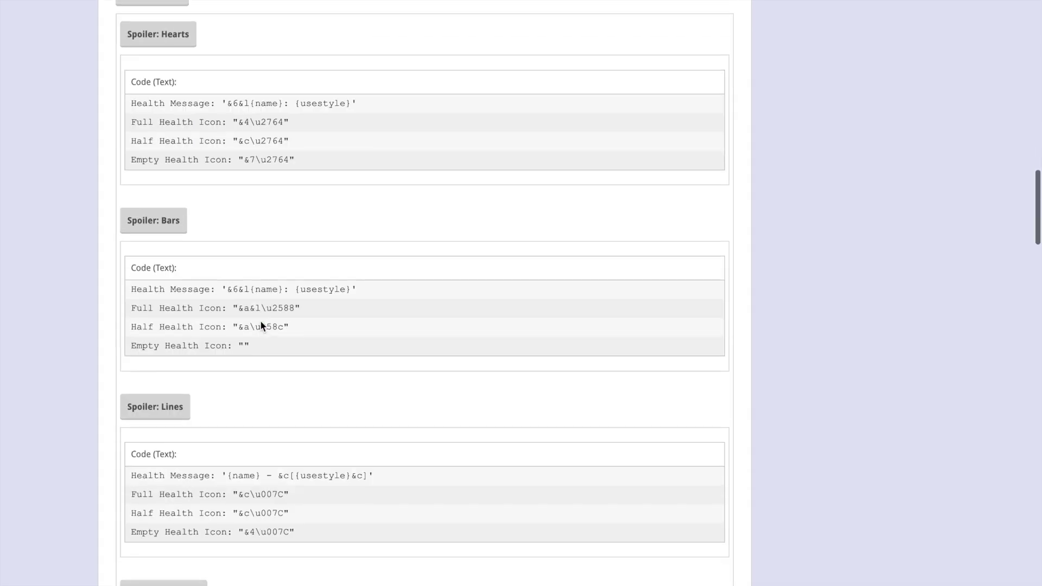
{"action": "scroll", "coordinate": [260, 320], "scroll_direction": "down", "scroll_amount": 3}
{"action": "scroll", "coordinate": [291, 255], "scroll_direction": "down", "scroll_amount": 1}
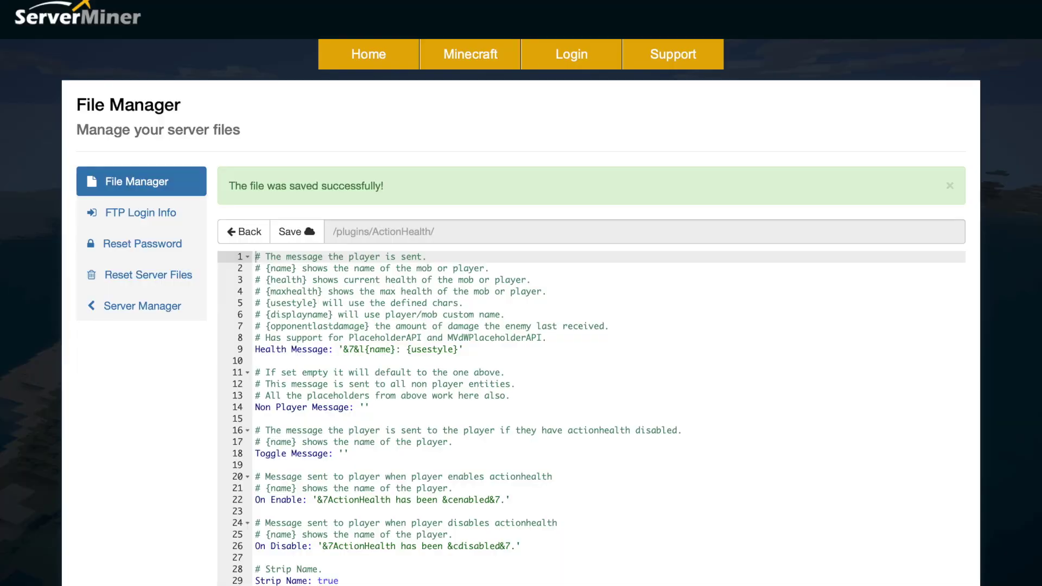
Step: In the ActionHealth config on ServerMiner, set the Full and Half Health Icons to "&c\u007C" and the Empty Health Icon to "&4\u007C"
{"action": "scroll", "coordinate": [334, 338], "scroll_direction": "down", "scroll_amount": 6}
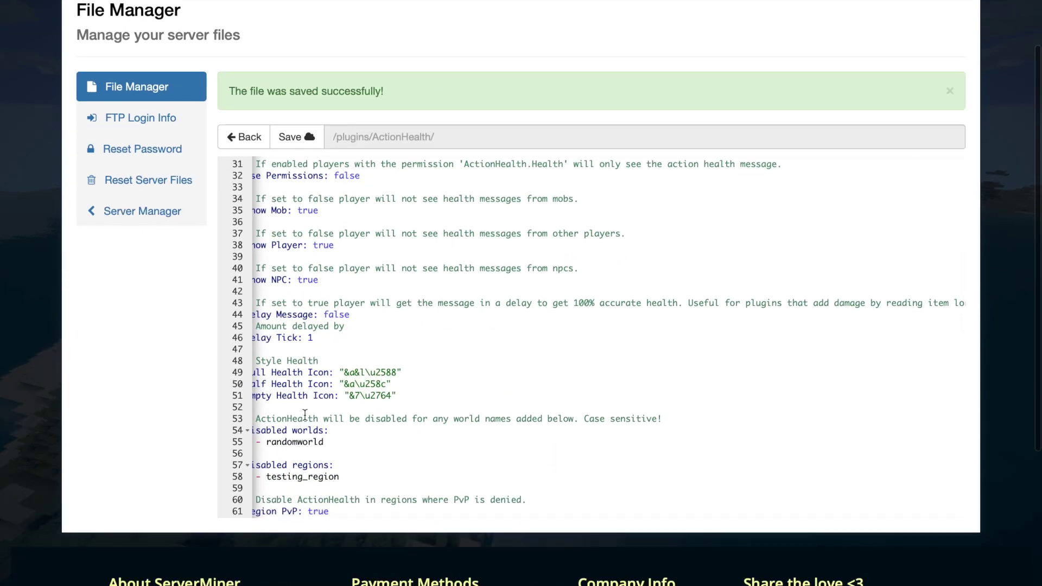
{"action": "scroll", "coordinate": [374, 384], "scroll_direction": "down", "scroll_amount": 1}
{"action": "scroll", "coordinate": [374, 384], "scroll_direction": "left", "scroll_amount": 1}
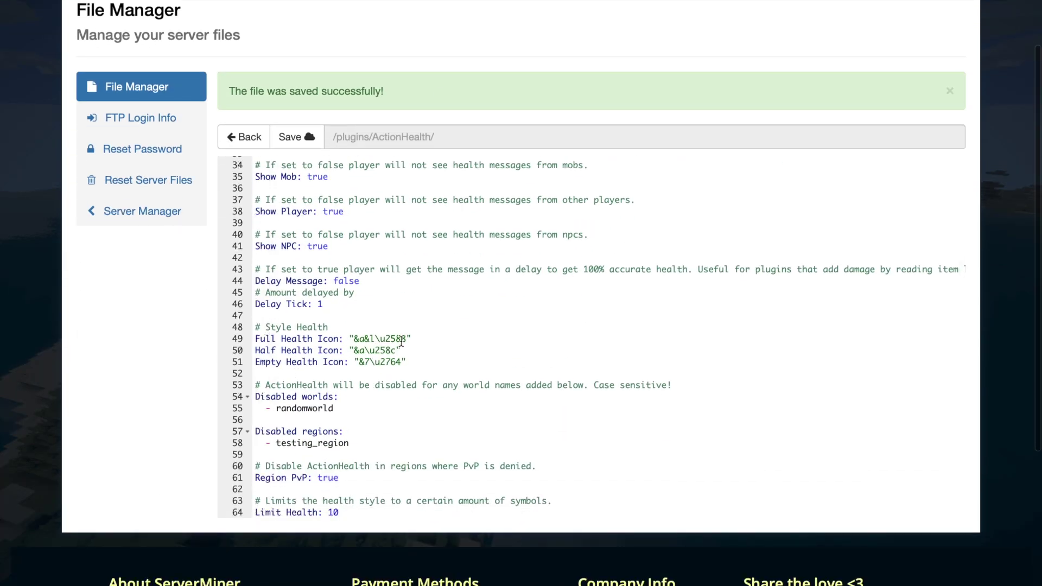
{"action": "left_click_drag", "start_coordinate": [404, 339], "coordinate": [387, 337]}
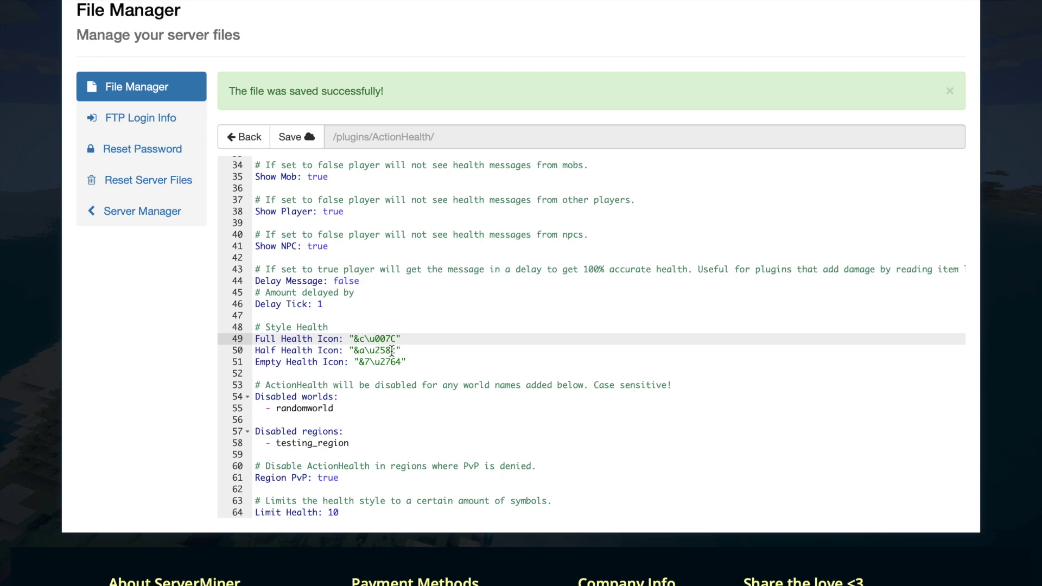
{"action": "left_click_drag", "start_coordinate": [396, 350], "coordinate": [373, 351]}
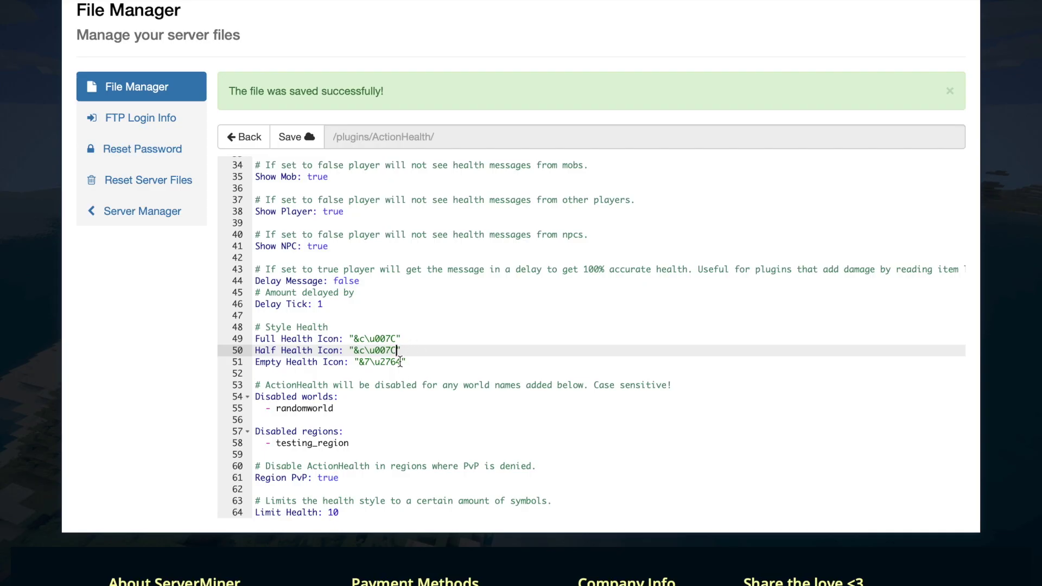
{"action": "left_click_drag", "start_coordinate": [399, 362], "coordinate": [386, 361]}
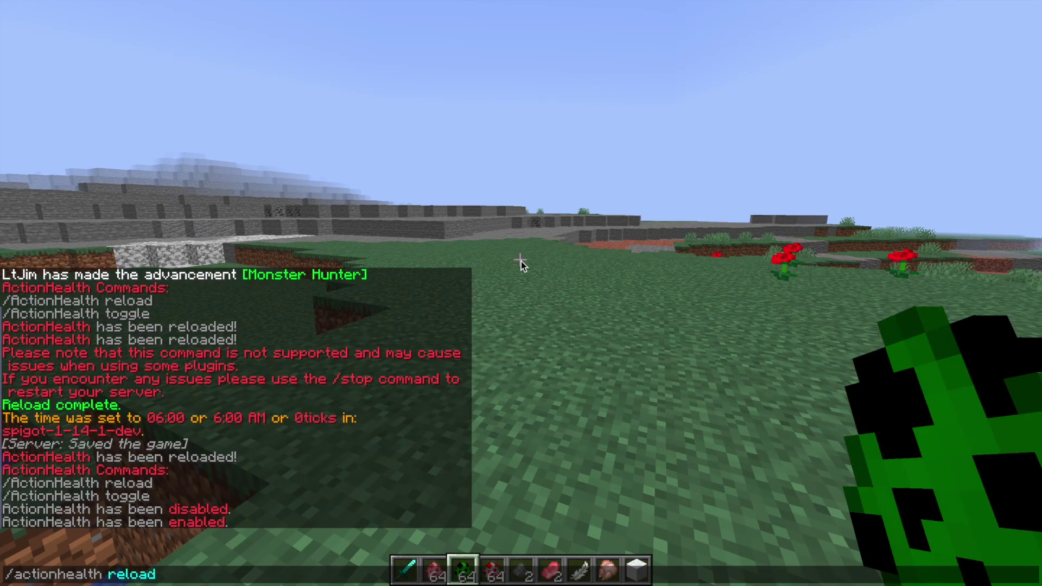
Step: Switch to Minecraft, run /actionhealth reload, then spawn pigs on the grass and hit them to test the line-style health display
{"action": "key", "text": "Return"}
{"action": "scroll", "coordinate": [521, 293], "scroll_direction": "up", "scroll_amount": 1}
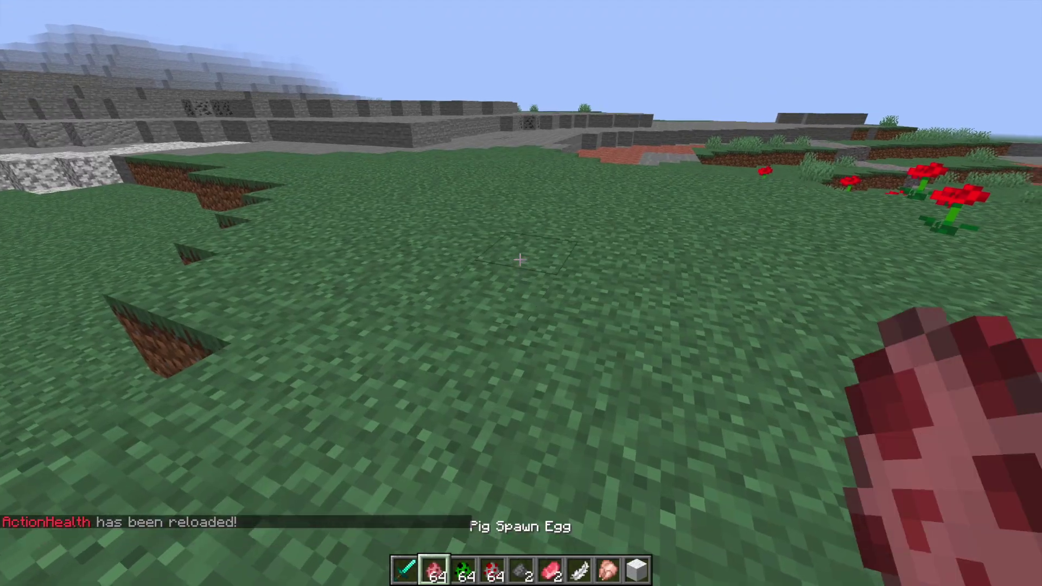
{"action": "right_click", "coordinate": [520, 260]}
{"action": "right_click", "coordinate": [520, 260]}
{"action": "left_click", "coordinate": [520, 260]}
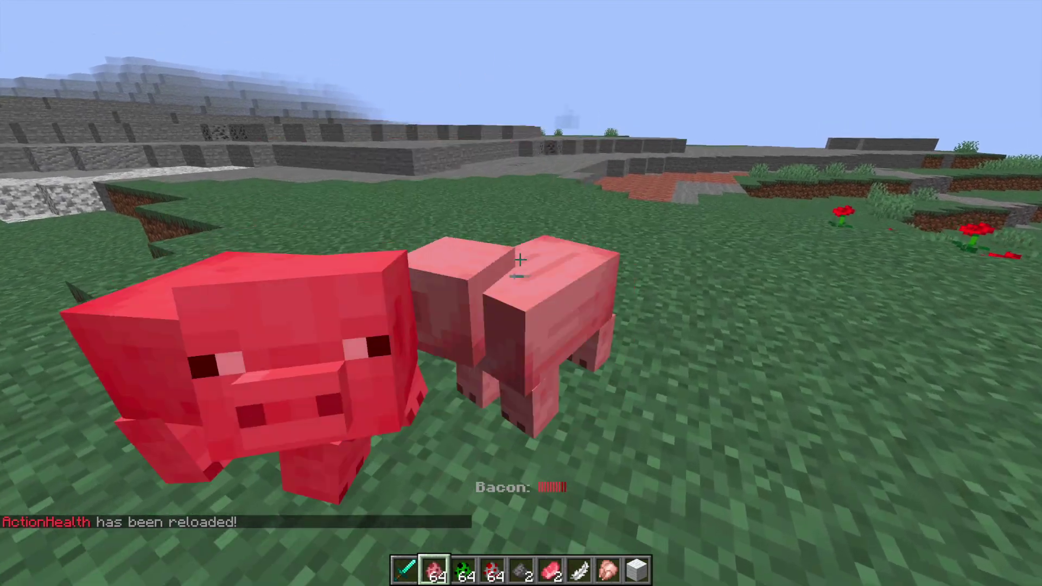
{"action": "left_click", "coordinate": [519, 260]}
Step: Kill the spawned pigs with the diamond sword
{"action": "scroll", "coordinate": [519, 259], "scroll_direction": "up", "scroll_amount": 1}
{"action": "left_click", "coordinate": [520, 260]}
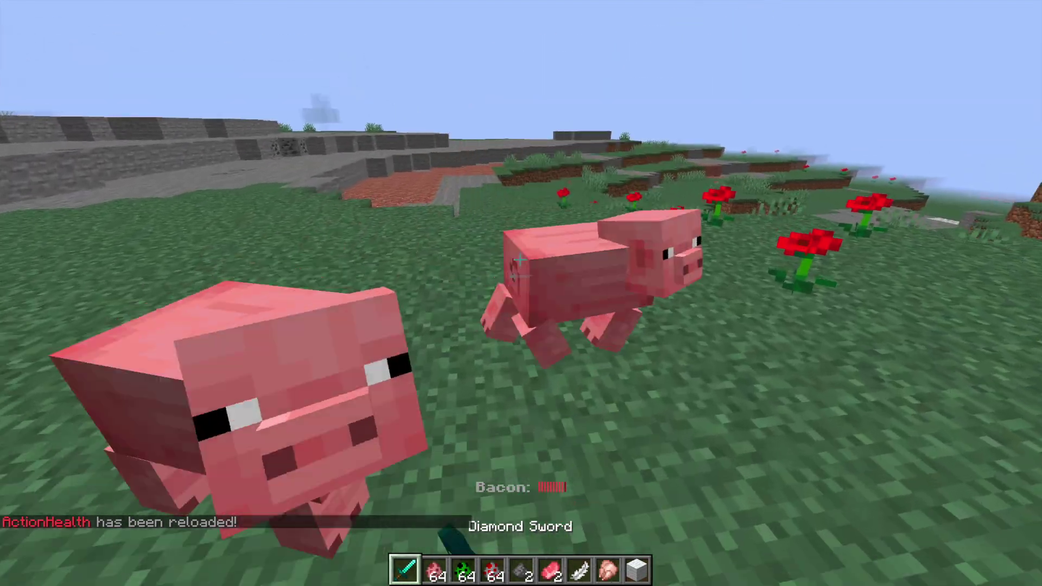
{"action": "left_click", "coordinate": [520, 260]}
{"action": "left_click", "coordinate": [520, 259]}
{"action": "left_click", "coordinate": [520, 260]}
{"action": "left_click", "coordinate": [520, 259]}
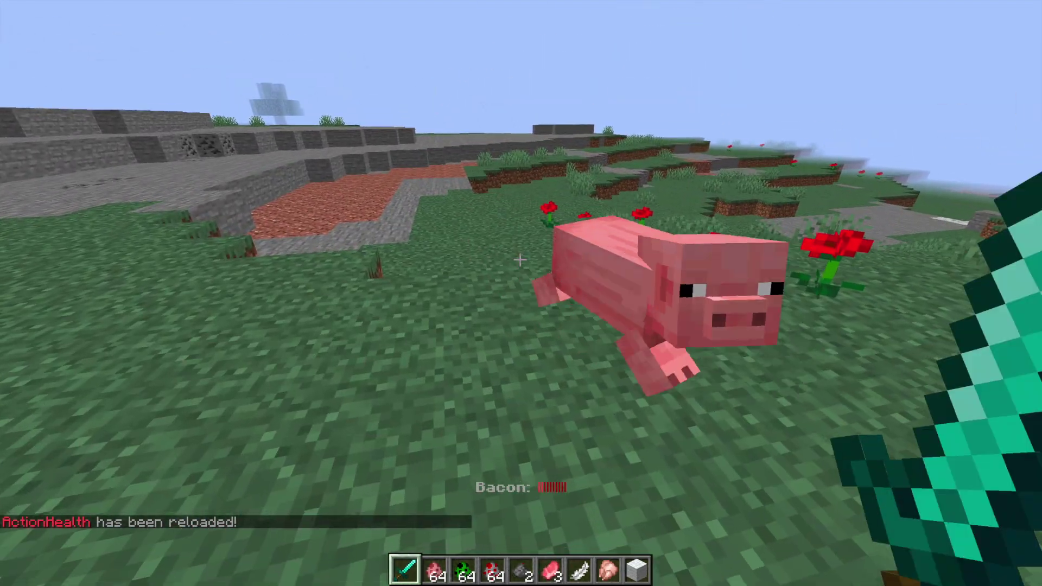
{"action": "left_click", "coordinate": [520, 260]}
{"action": "left_click", "coordinate": [519, 259]}
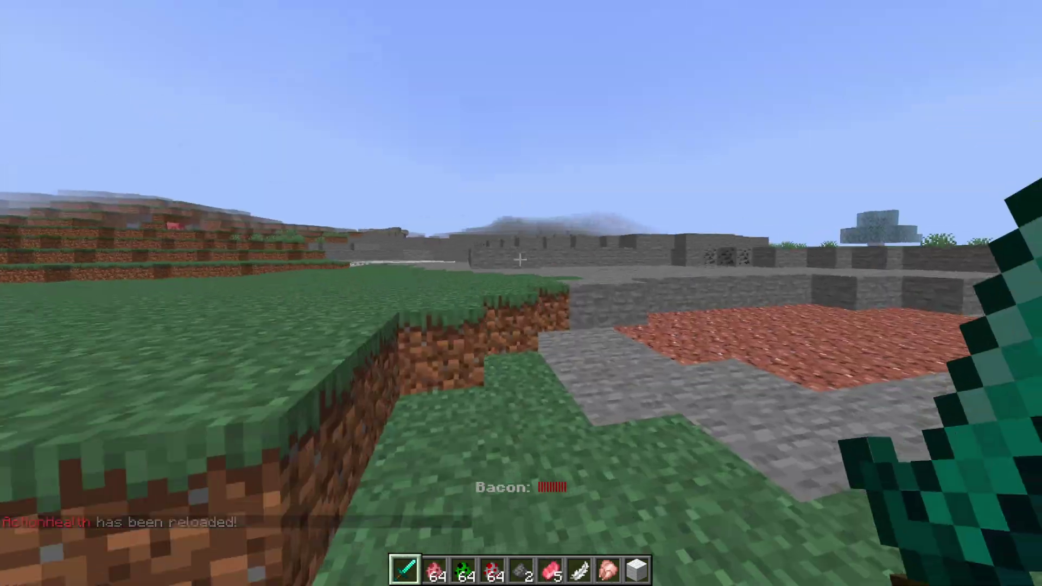
Step: Spawn chickens on the stone ground and attack them with the diamond sword to test their health display
{"action": "scroll", "coordinate": [520, 260], "scroll_direction": "down", "scroll_amount": 3}
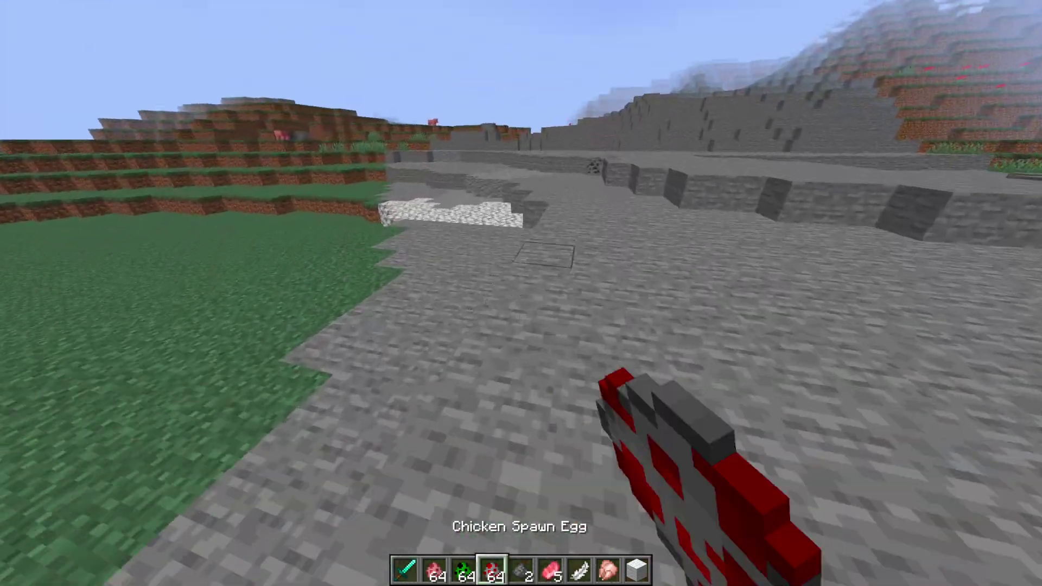
{"action": "right_click", "coordinate": [519, 260]}
{"action": "right_click", "coordinate": [520, 259]}
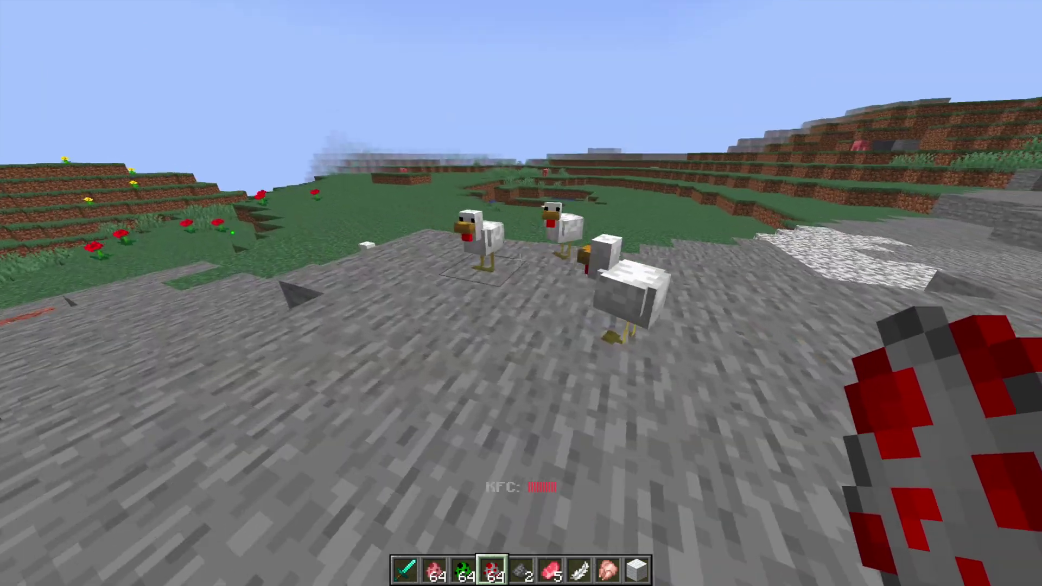
{"action": "scroll", "coordinate": [520, 260], "scroll_direction": "up", "scroll_amount": 3}
{"action": "left_click", "coordinate": [520, 260]}
{"action": "left_click", "coordinate": [520, 260]}
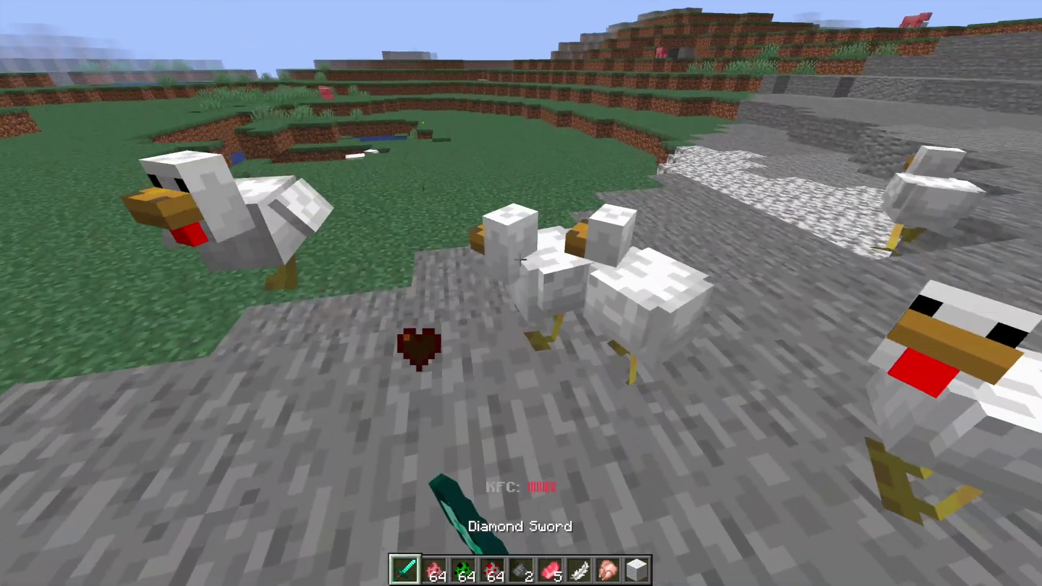
{"action": "left_click", "coordinate": [519, 259]}
{"action": "left_click", "coordinate": [520, 260]}
{"action": "left_click", "coordinate": [519, 260]}
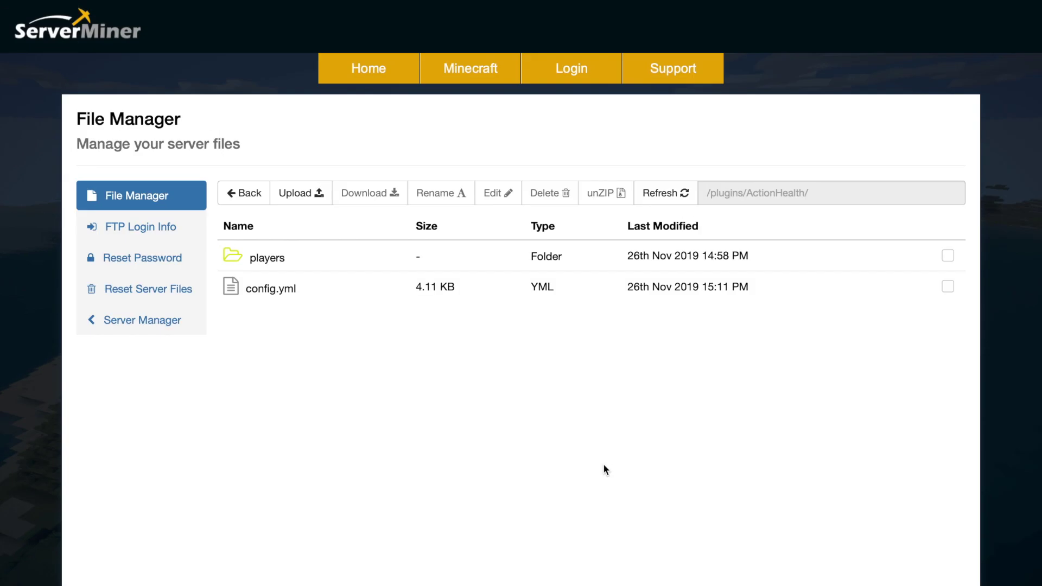
Step: Switch to the ServerMiner file manager, open ActionHealth's config.yml and examine the Health Message placeholders and the Style Health icon lines
{"action": "double_click", "coordinate": [300, 293]}
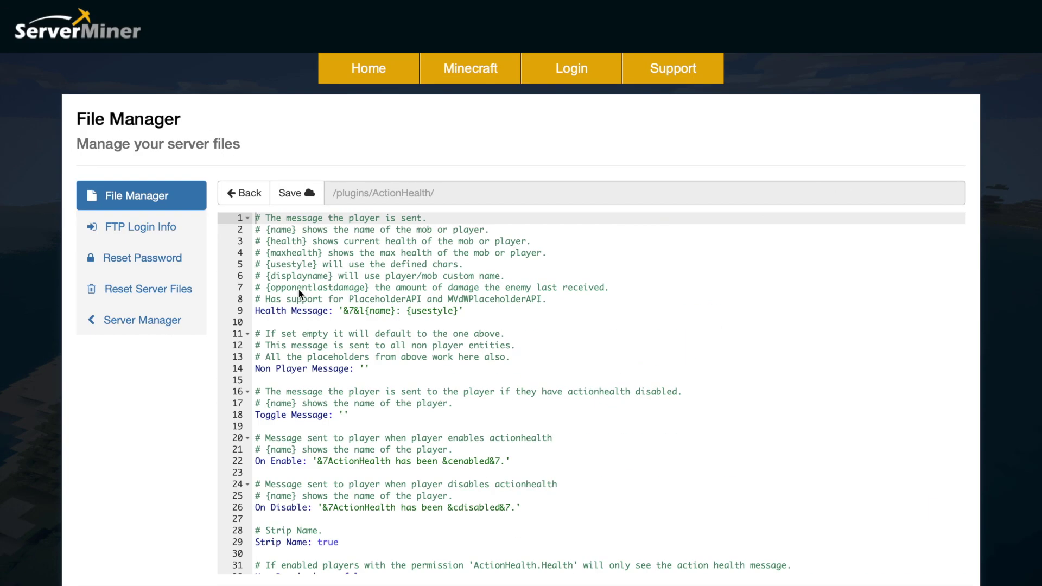
{"action": "left_click_drag", "start_coordinate": [462, 311], "coordinate": [411, 310]}
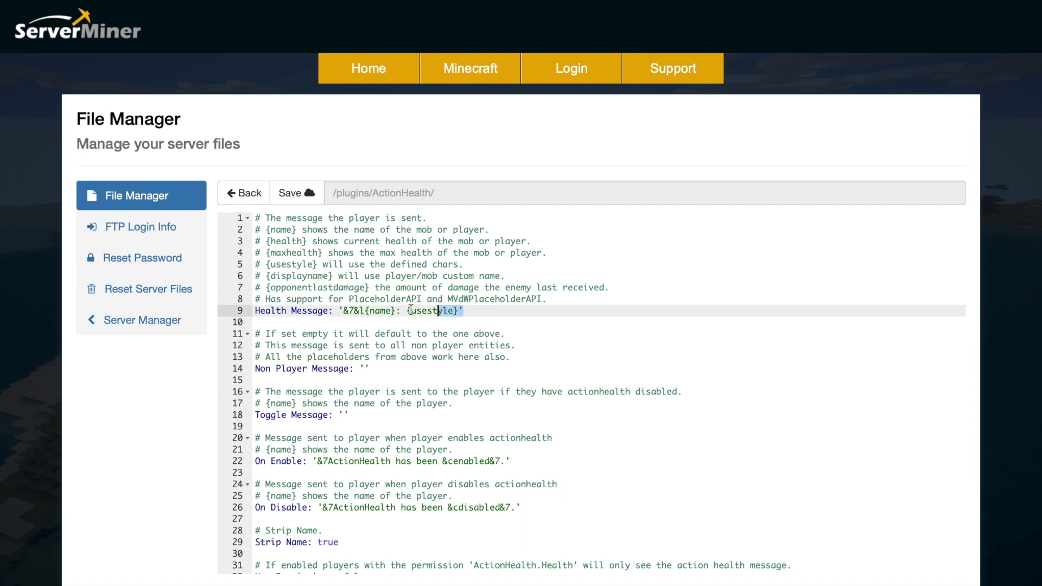
{"action": "left_click", "coordinate": [460, 332]}
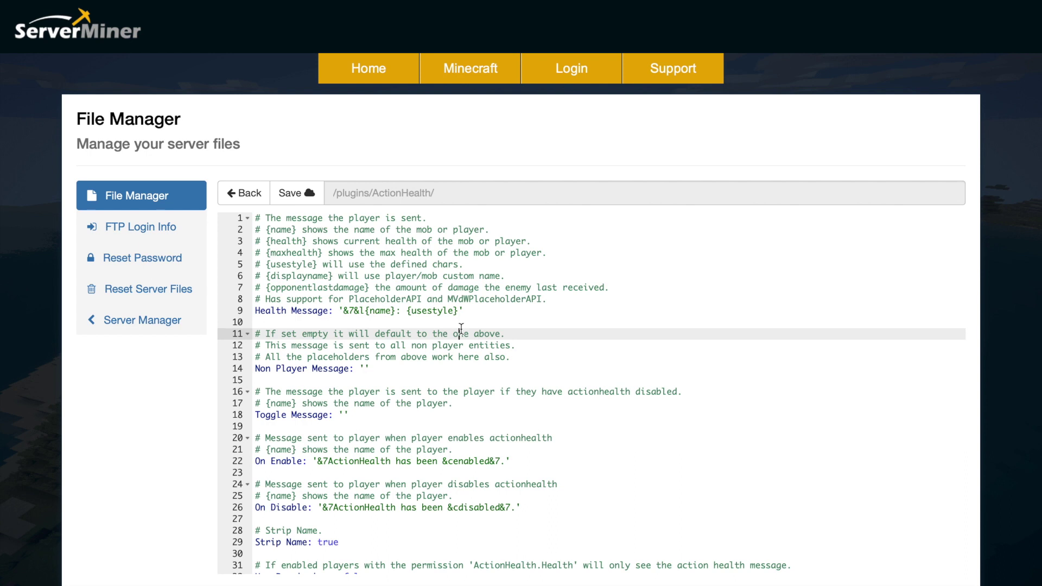
{"action": "left_click_drag", "start_coordinate": [395, 310], "coordinate": [380, 311]}
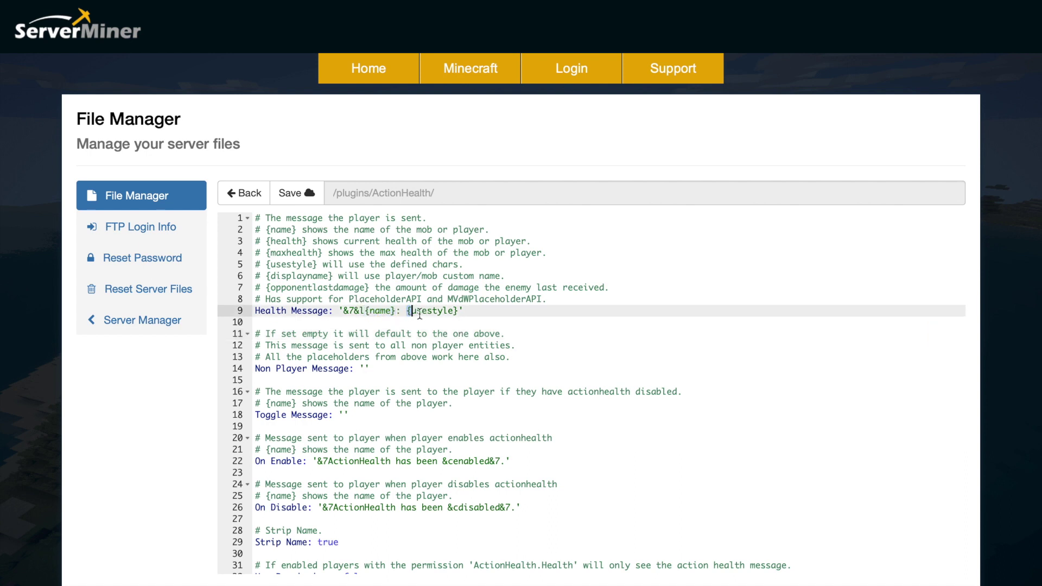
{"action": "left_click", "coordinate": [460, 323]}
{"action": "scroll", "coordinate": [429, 320], "scroll_direction": "down", "scroll_amount": 10}
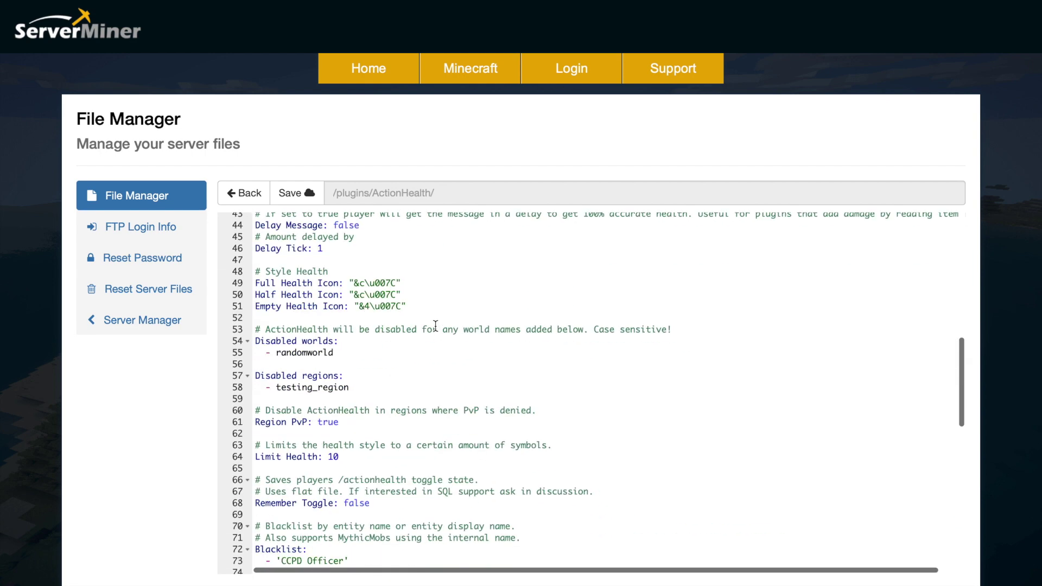
{"action": "left_click_drag", "start_coordinate": [408, 307], "coordinate": [269, 275]}
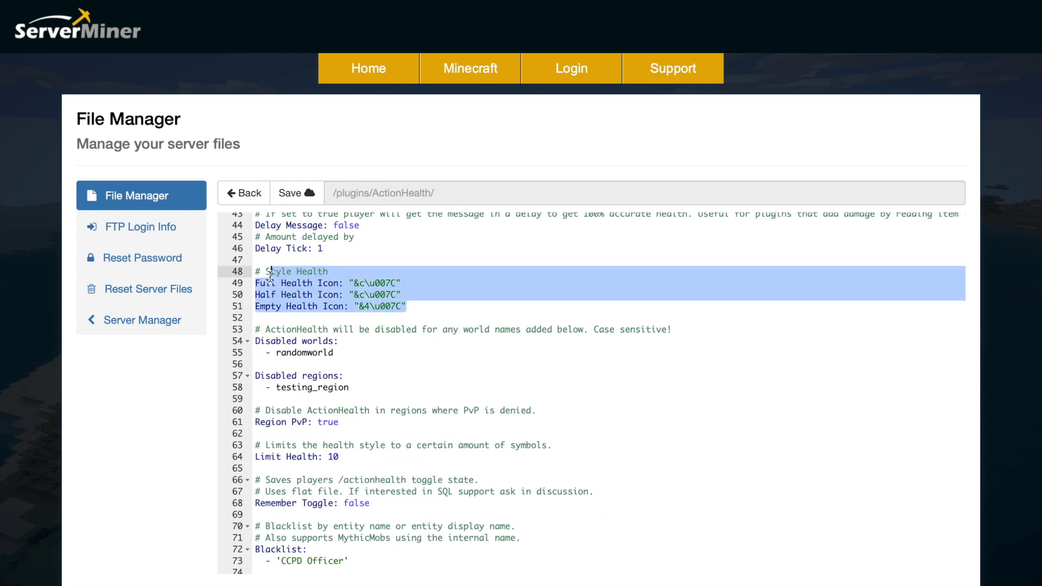
{"action": "left_click", "coordinate": [293, 293]}
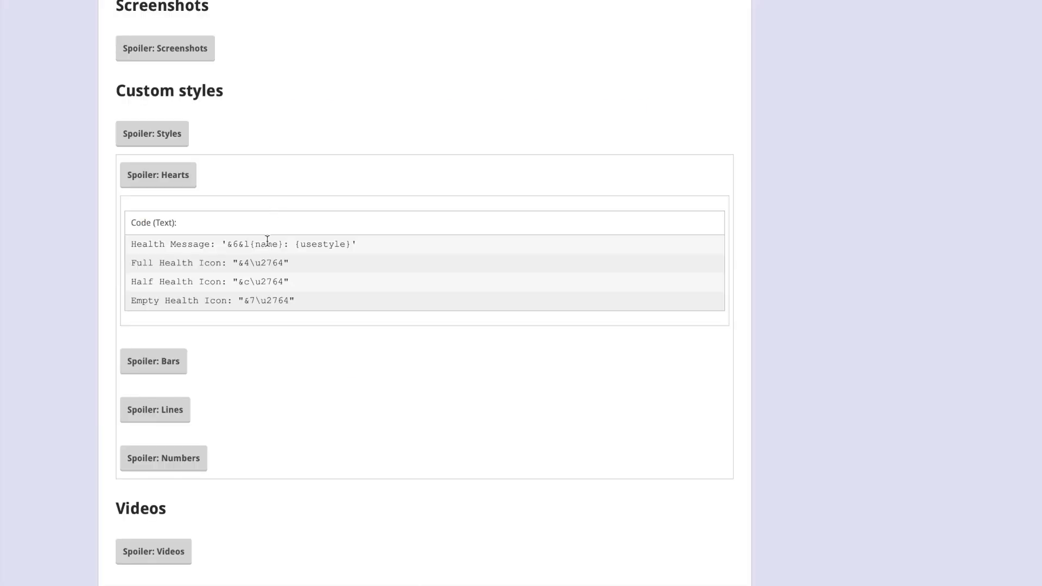
Step: Switch to the Spigot plugin page and expand the Screenshots spoiler above the custom styles
{"action": "scroll", "coordinate": [268, 240], "scroll_direction": "up", "scroll_amount": 10}
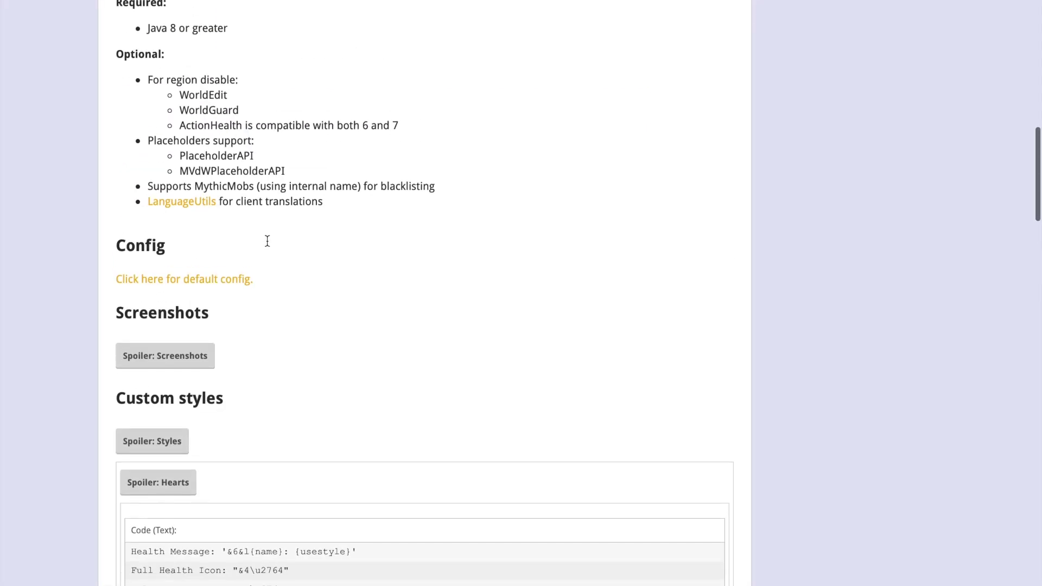
{"action": "scroll", "coordinate": [231, 129], "scroll_direction": "down", "scroll_amount": 10}
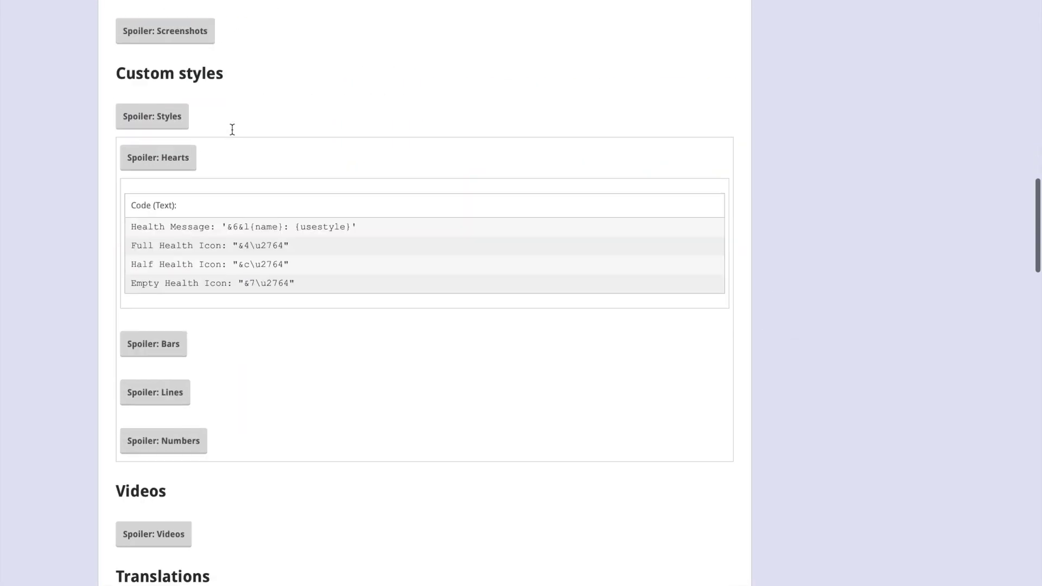
{"action": "left_click", "coordinate": [188, 32]}
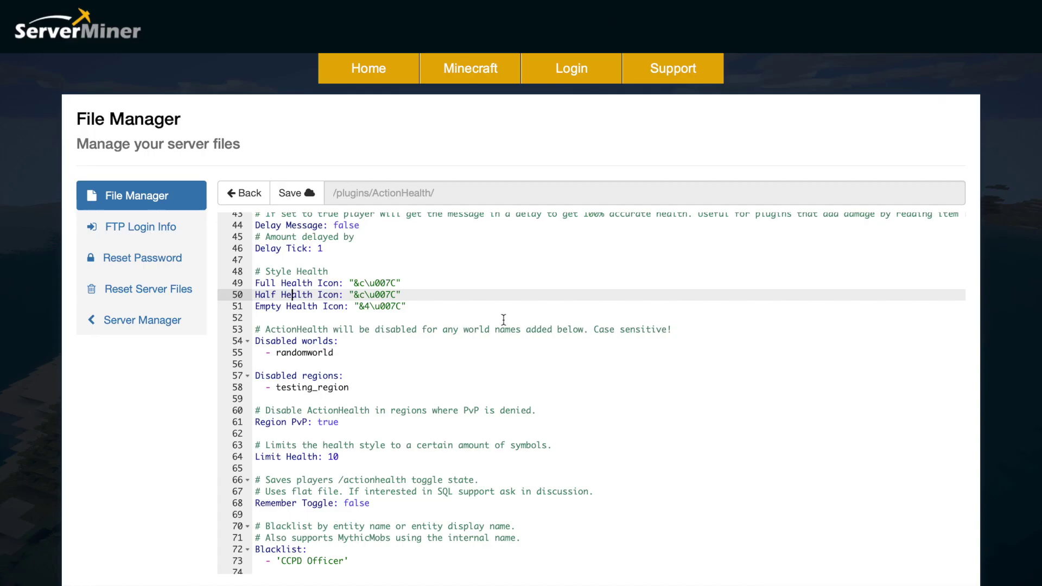
Step: Return to config.yml and highlight the {health} placeholder, then the On Enable and On Disable messages
{"action": "scroll", "coordinate": [503, 320], "scroll_direction": "up", "scroll_amount": 15}
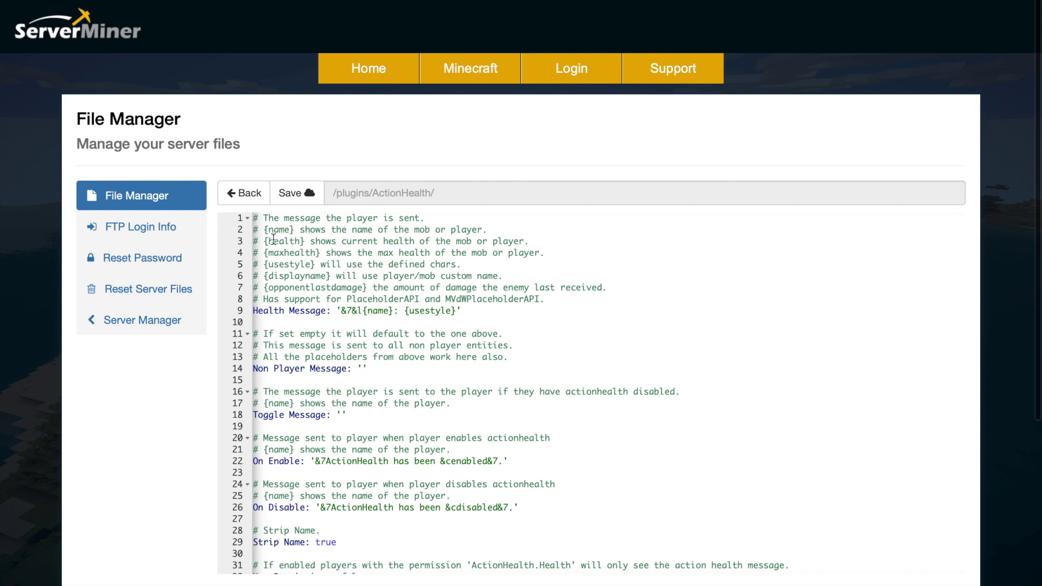
{"action": "left_click_drag", "start_coordinate": [274, 238], "coordinate": [300, 240]}
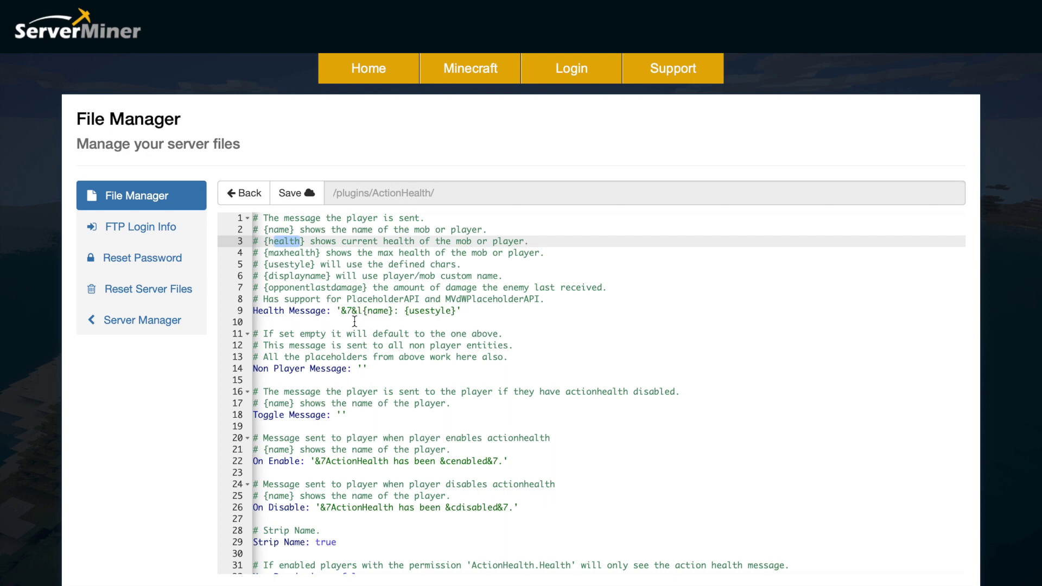
{"action": "scroll", "coordinate": [354, 322], "scroll_direction": "down", "scroll_amount": 4}
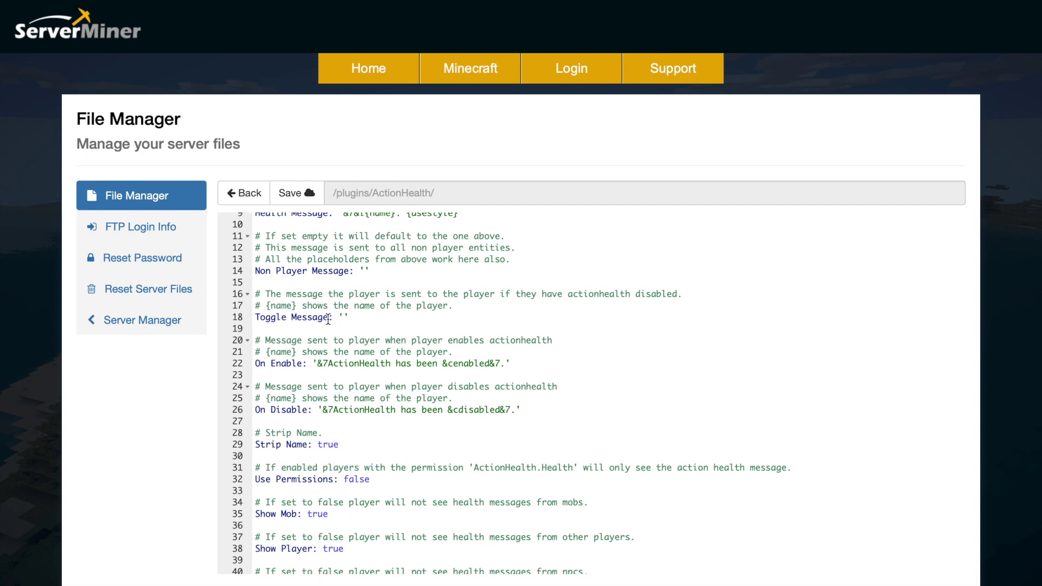
{"action": "left_click_drag", "start_coordinate": [519, 410], "coordinate": [275, 366]}
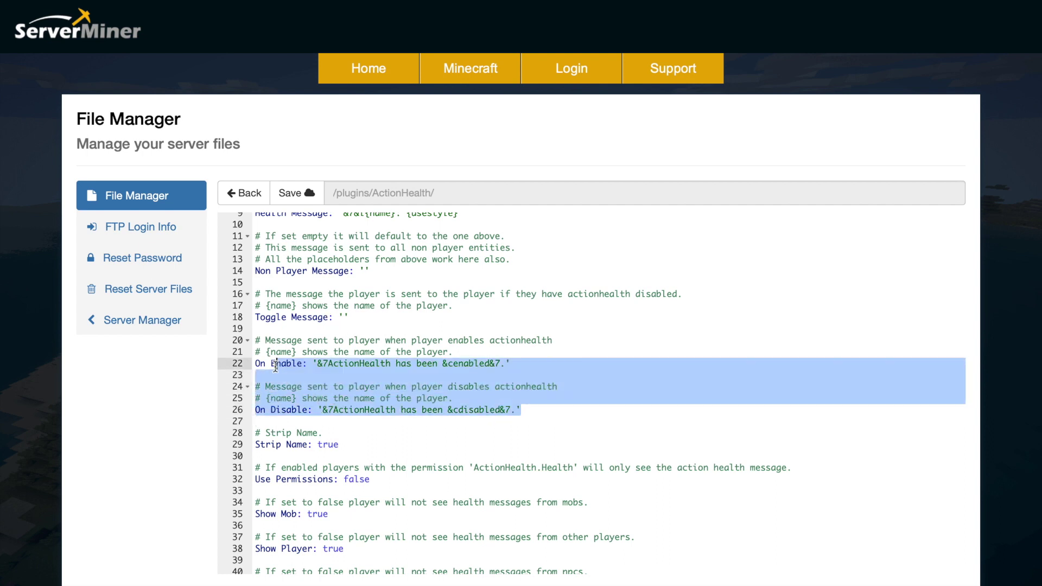
Step: Clear the On Enable and On Disable selection and highlight the Use Permissions setting in config.yml
{"action": "left_click", "coordinate": [404, 399]}
{"action": "scroll", "coordinate": [404, 400], "scroll_direction": "down", "scroll_amount": 3}
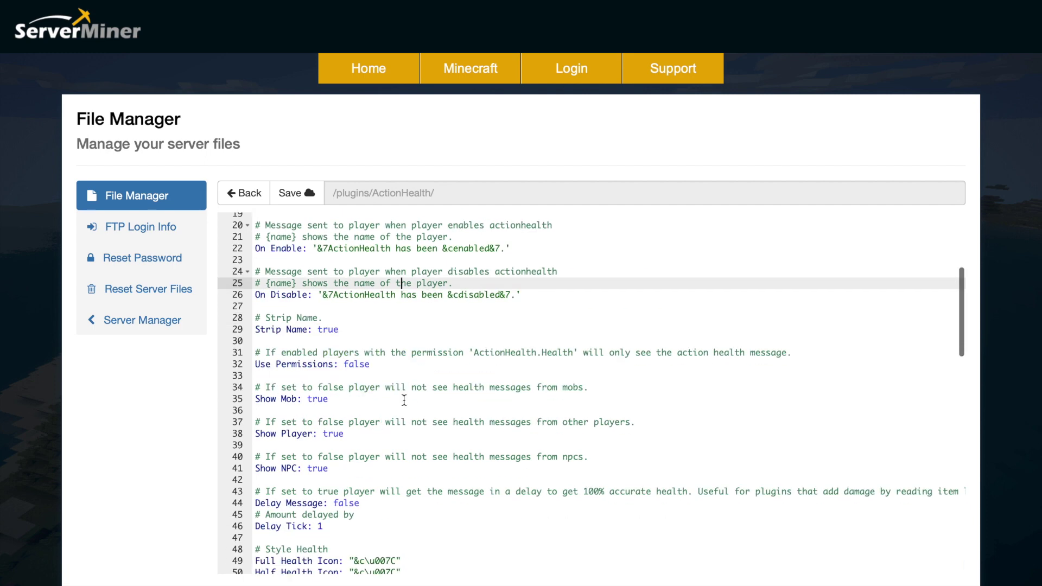
{"action": "scroll", "coordinate": [404, 399], "scroll_direction": "down", "scroll_amount": 2}
{"action": "left_click_drag", "start_coordinate": [371, 295], "coordinate": [262, 295]}
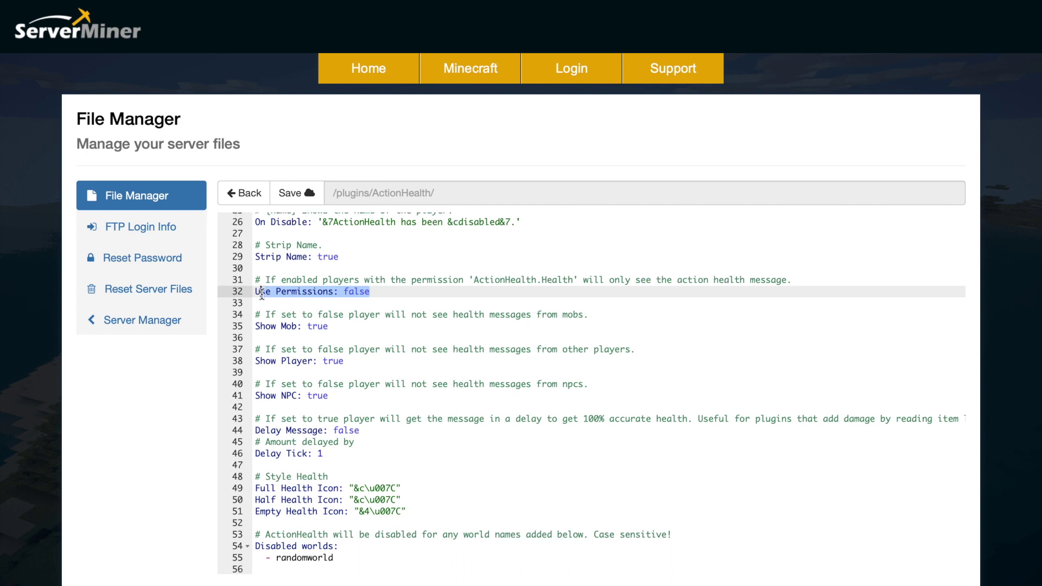
Step: Examine the Show Mob, Show Player and Show NPC settings and highlight the Delay Tick value
{"action": "scroll", "coordinate": [330, 295], "scroll_direction": "down", "scroll_amount": 3}
{"action": "scroll", "coordinate": [330, 293], "scroll_direction": "up", "scroll_amount": 1}
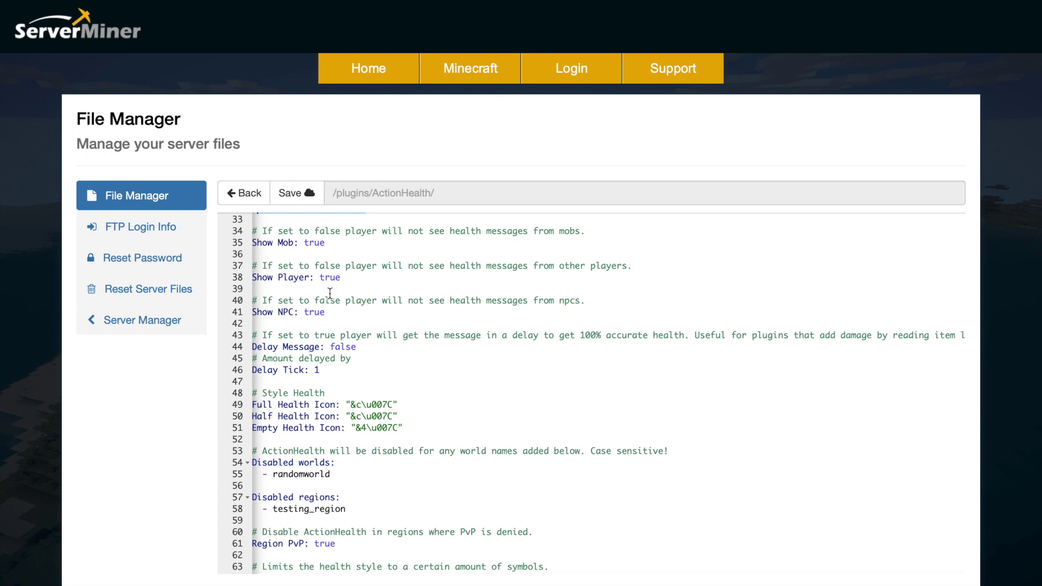
{"action": "scroll", "coordinate": [330, 294], "scroll_direction": "down", "scroll_amount": 2}
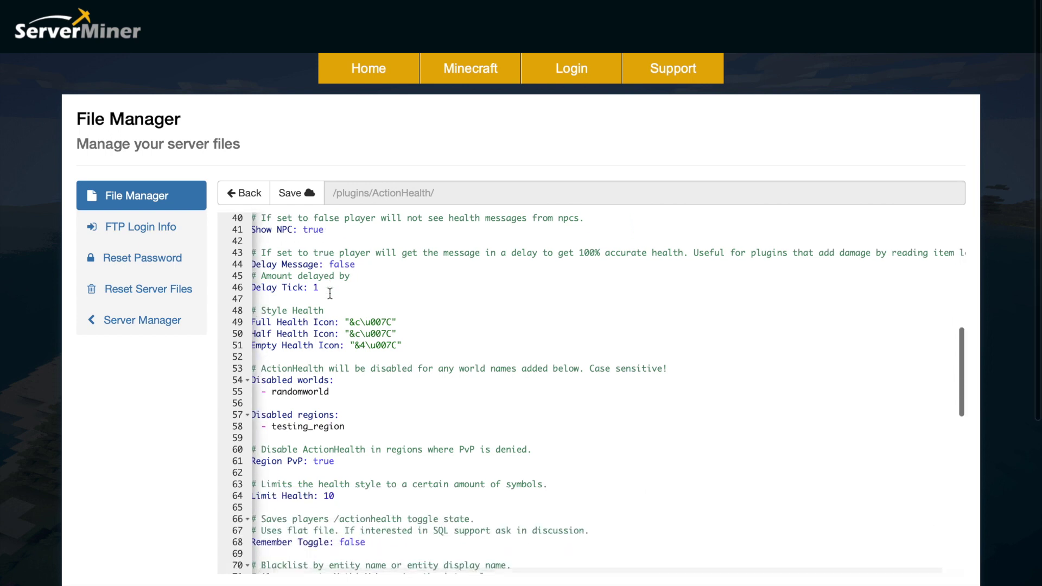
{"action": "scroll", "coordinate": [330, 293], "scroll_direction": "up", "scroll_amount": 1}
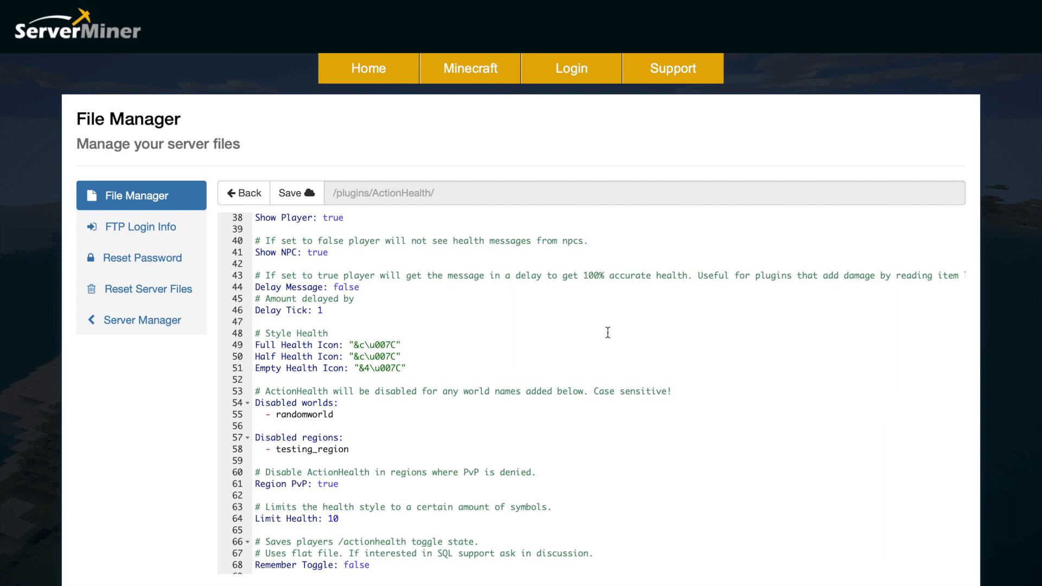
{"action": "left_click_drag", "start_coordinate": [323, 310], "coordinate": [302, 308]}
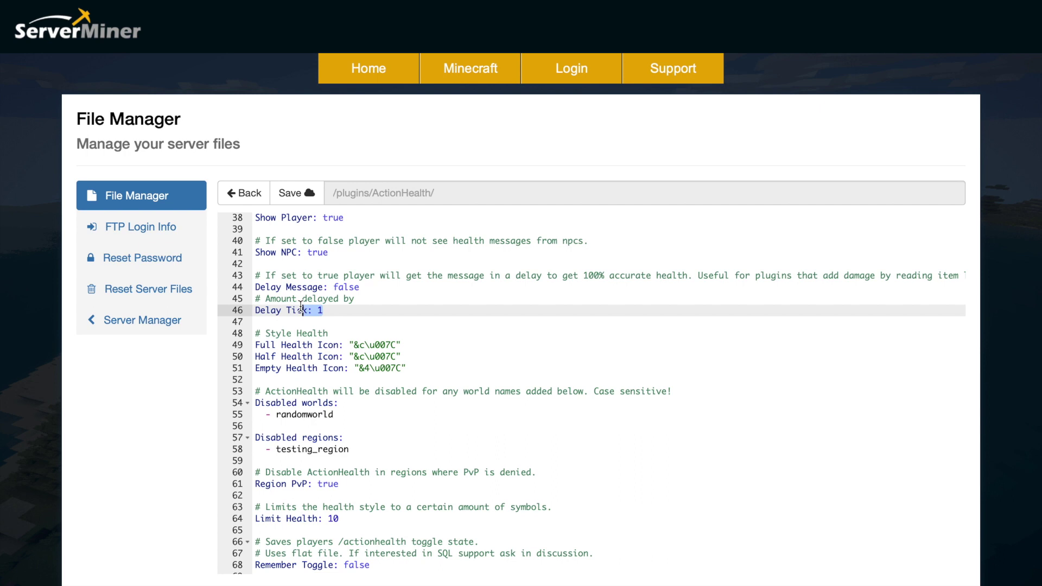
Step: Highlight the Full, Half and Empty Health Icon lines under Style Health
{"action": "scroll", "coordinate": [302, 308], "scroll_direction": "down", "scroll_amount": 3}
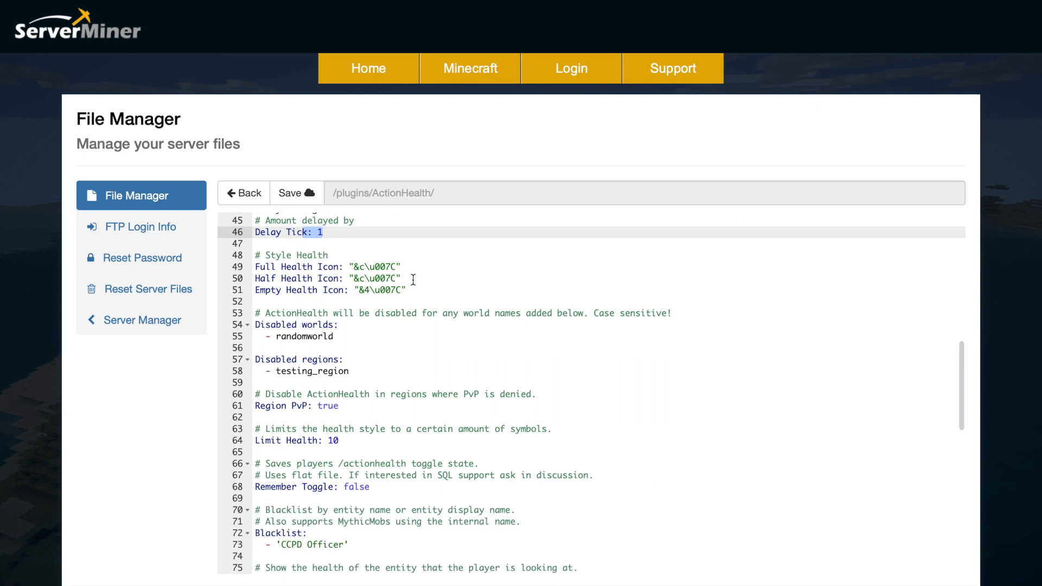
{"action": "left_click", "coordinate": [414, 290]}
{"action": "mouse_move", "coordinate": [414, 290]}
{"action": "left_mouse_down"}
{"action": "mouse_move", "coordinate": [275, 278]}
{"action": "mouse_move", "coordinate": [260, 255]}
{"action": "mouse_move", "coordinate": [266, 267]}
{"action": "left_mouse_up"}
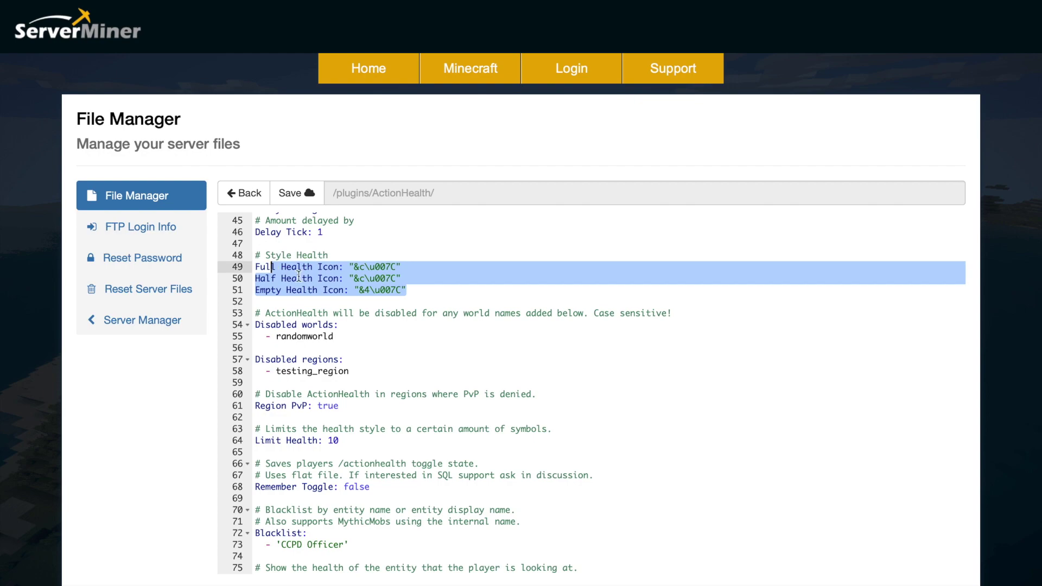
{"action": "left_click", "coordinate": [309, 278]}
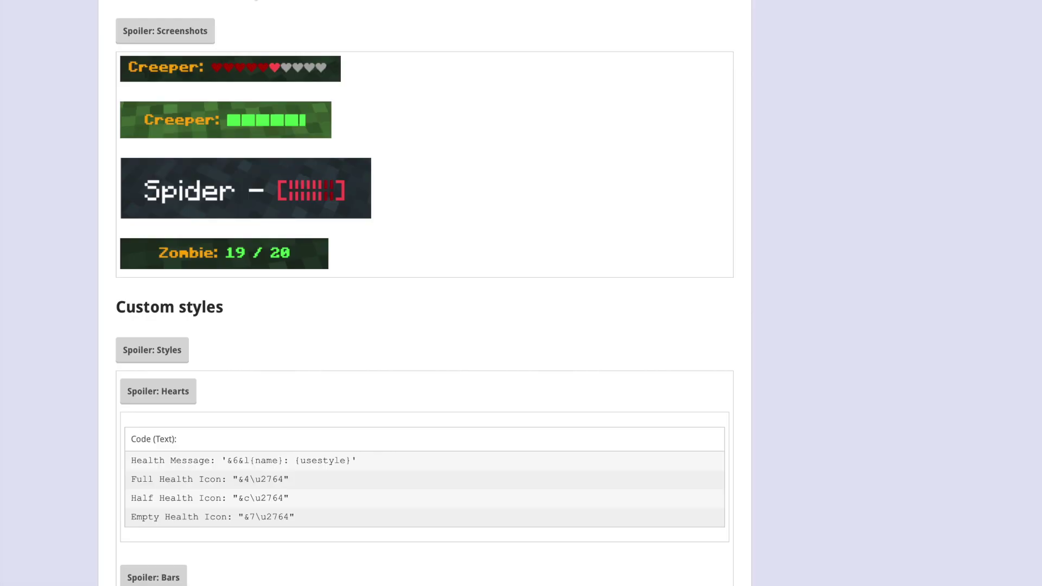
Step: On the Spigot plugin page, expand the Bars, Lines and Numbers custom styles and highlight the Lines style's Full Health Icon code
{"action": "scroll", "coordinate": [292, 220], "scroll_direction": "down", "scroll_amount": 3}
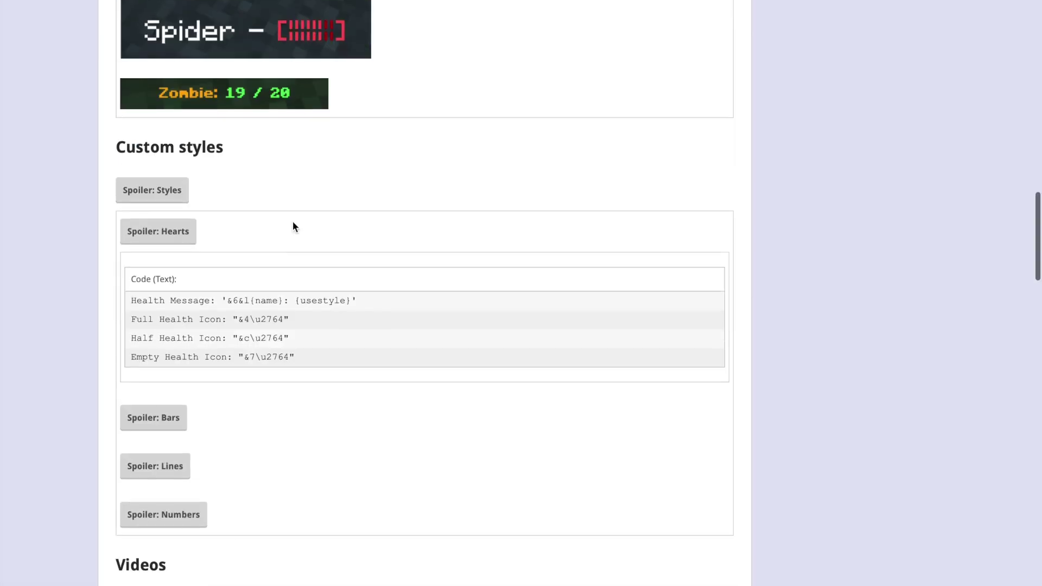
{"action": "left_click", "coordinate": [165, 198]}
{"action": "left_click", "coordinate": [171, 198]}
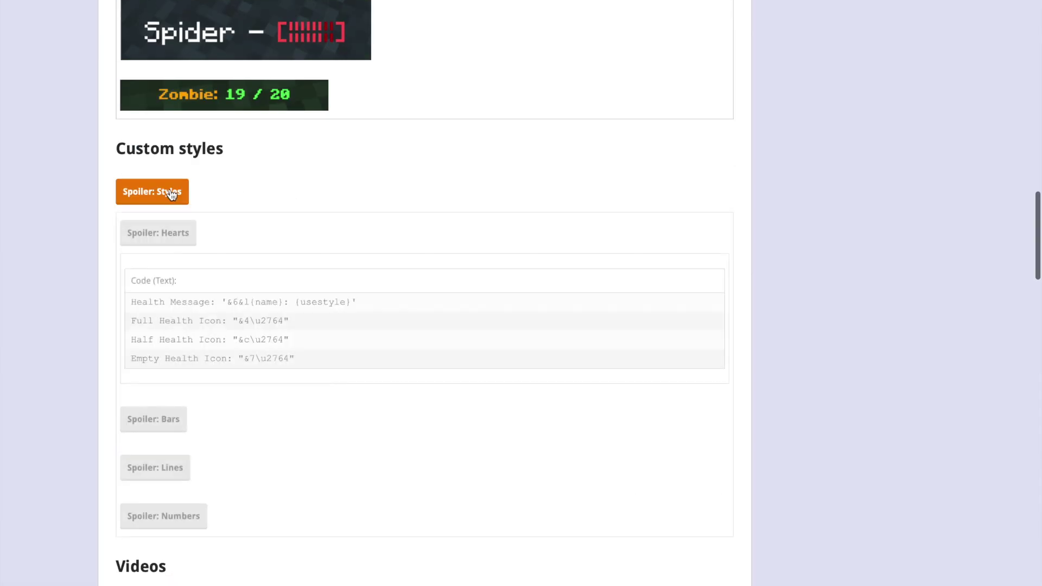
{"action": "scroll", "coordinate": [167, 144], "scroll_direction": "down", "scroll_amount": 2}
{"action": "left_click", "coordinate": [157, 297]}
{"action": "scroll", "coordinate": [197, 382], "scroll_direction": "down", "scroll_amount": 2}
{"action": "left_click", "coordinate": [167, 337]}
{"action": "scroll", "coordinate": [203, 445], "scroll_direction": "down", "scroll_amount": 2}
{"action": "left_click", "coordinate": [190, 394]}
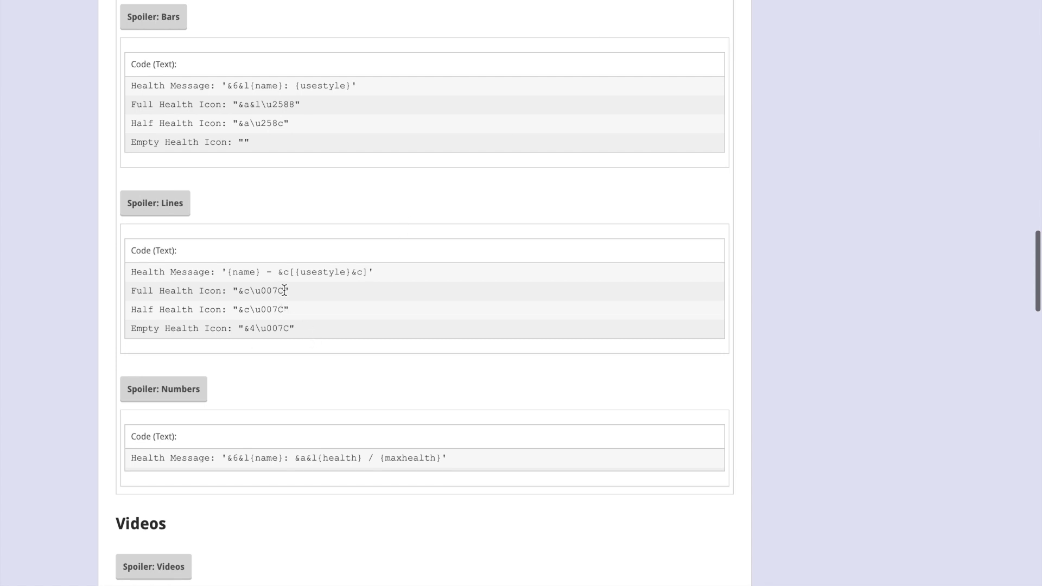
{"action": "mouse_move", "coordinate": [284, 291]}
{"action": "left_mouse_down"}
{"action": "mouse_move", "coordinate": [220, 290]}
{"action": "mouse_move", "coordinate": [238, 287]}
{"action": "left_mouse_up"}
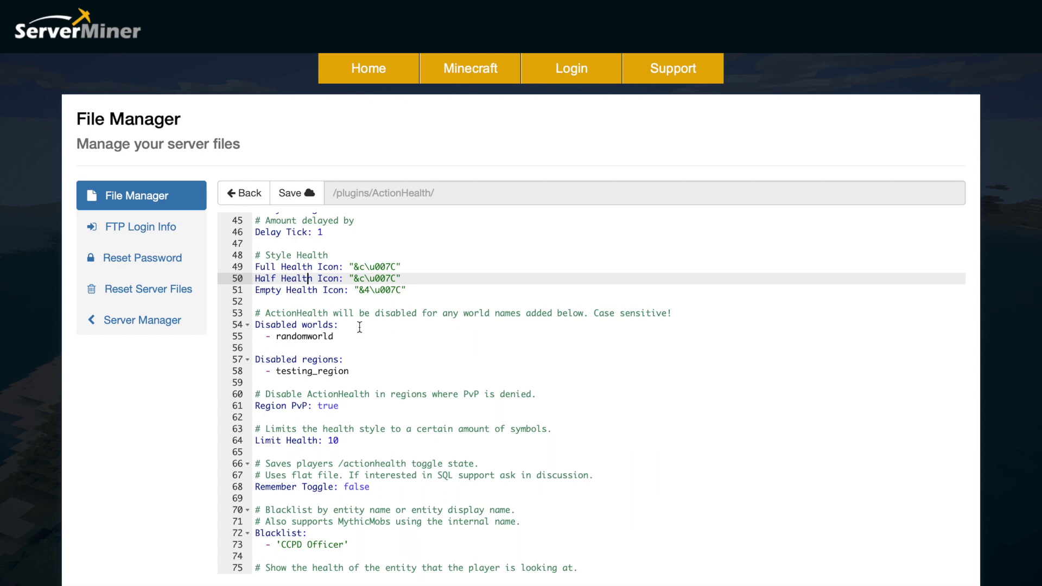
Step: Return to config.yml and highlight the Disabled worlds entry, then the Disabled regions entry
{"action": "left_click_drag", "start_coordinate": [333, 336], "coordinate": [256, 323]}
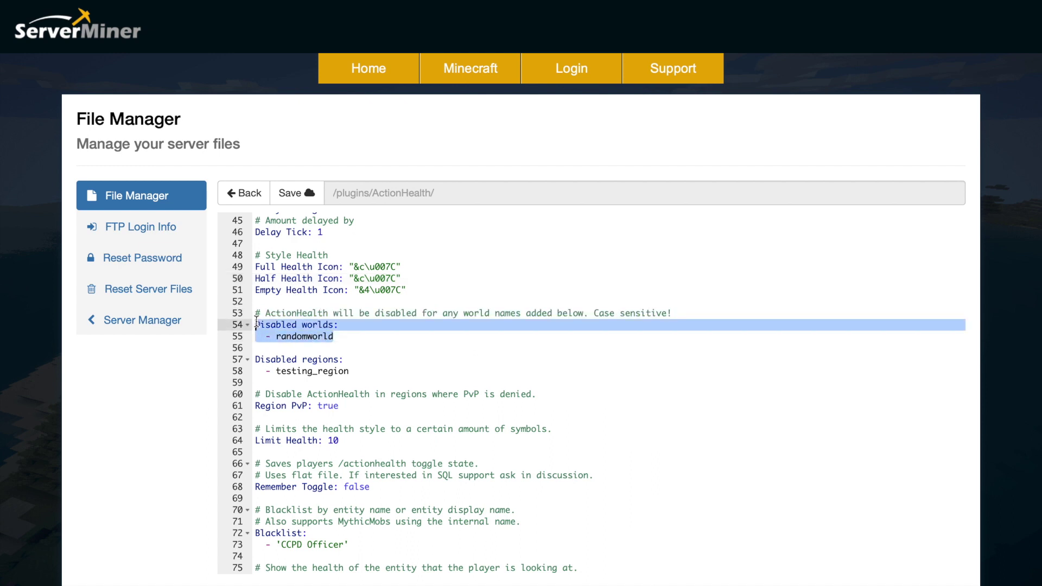
{"action": "left_click", "coordinate": [361, 345]}
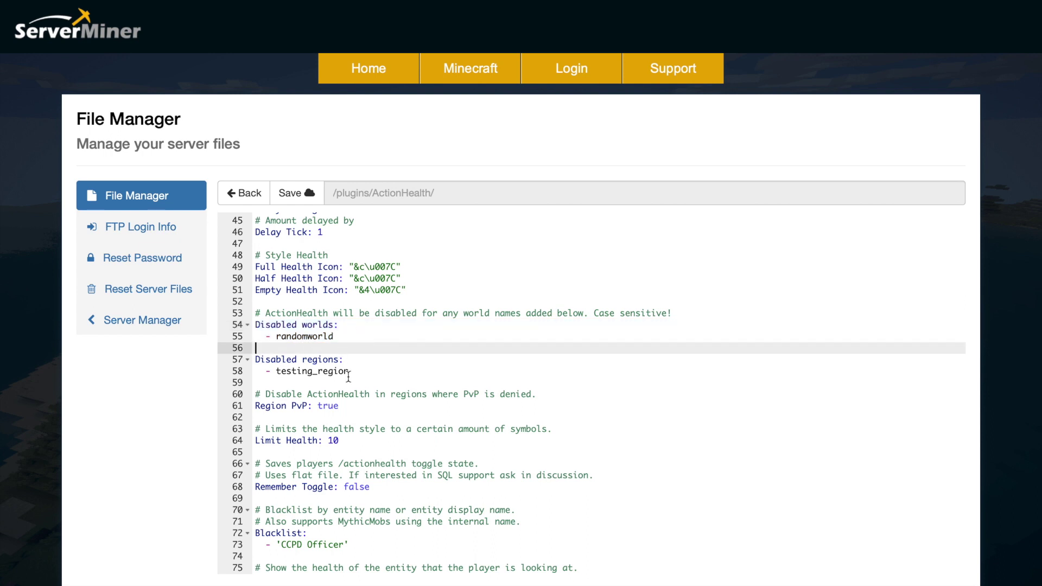
{"action": "scroll", "coordinate": [350, 376], "scroll_direction": "down", "scroll_amount": 1}
{"action": "left_click_drag", "start_coordinate": [352, 377], "coordinate": [319, 329]}
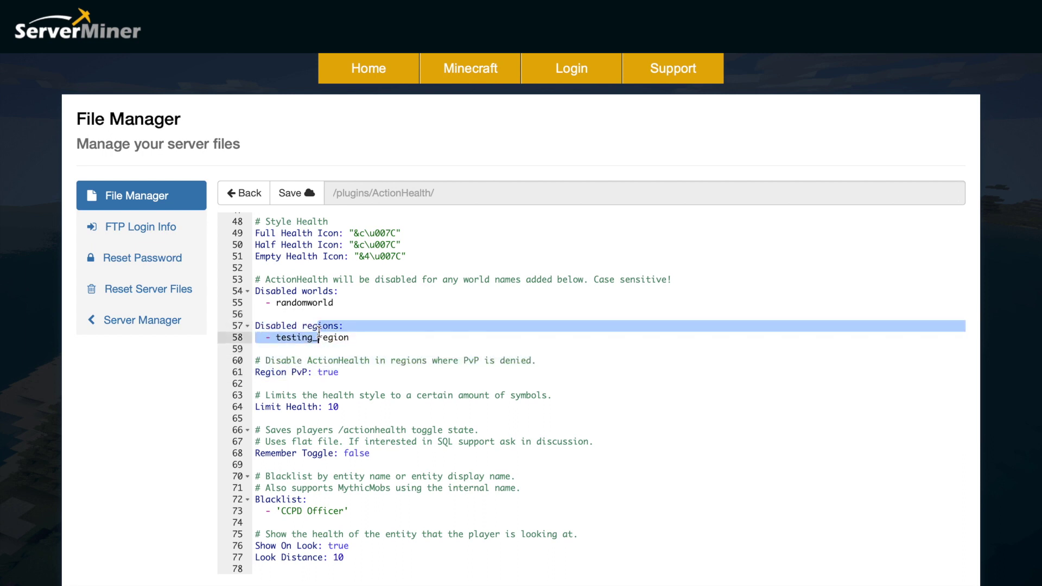
{"action": "left_click", "coordinate": [366, 332]}
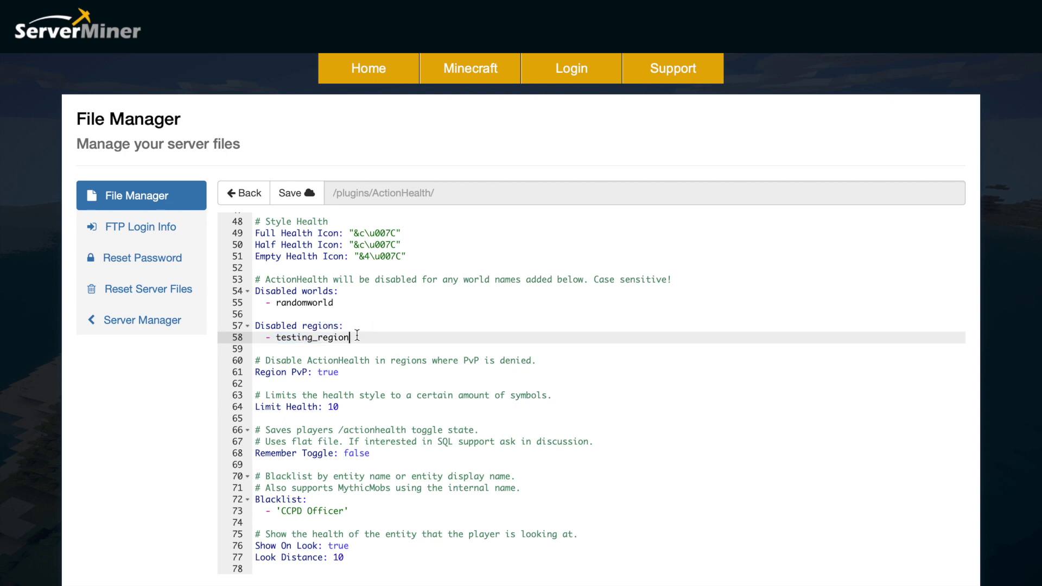
Step: Highlight the Limit Health setting with its comment, then select only its value
{"action": "scroll", "coordinate": [371, 371], "scroll_direction": "down", "scroll_amount": 3}
{"action": "left_click_drag", "start_coordinate": [340, 315], "coordinate": [277, 303]}
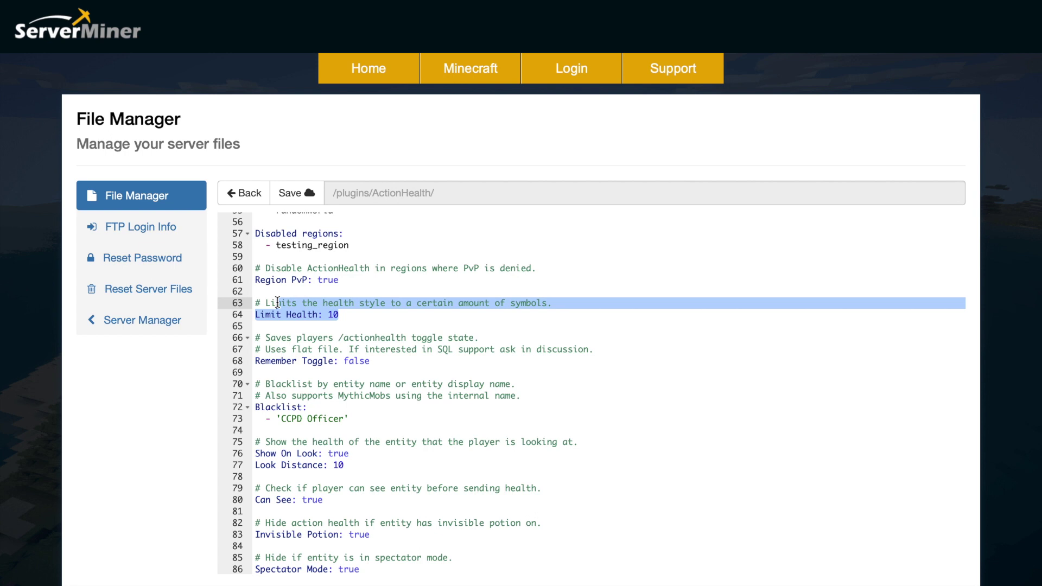
{"action": "left_click", "coordinate": [373, 313]}
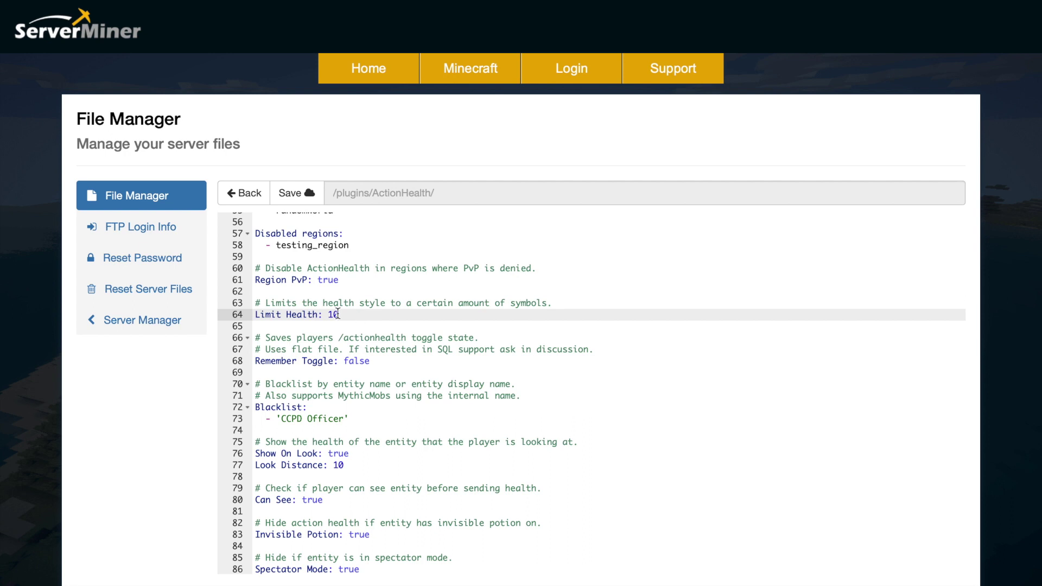
{"action": "key", "text": "shift+Left"}
{"action": "key", "text": "shift+Left"}
Step: Highlight the Blacklist setting together with its 'CCPD Officer' entry
{"action": "scroll", "coordinate": [324, 329], "scroll_direction": "down", "scroll_amount": 4}
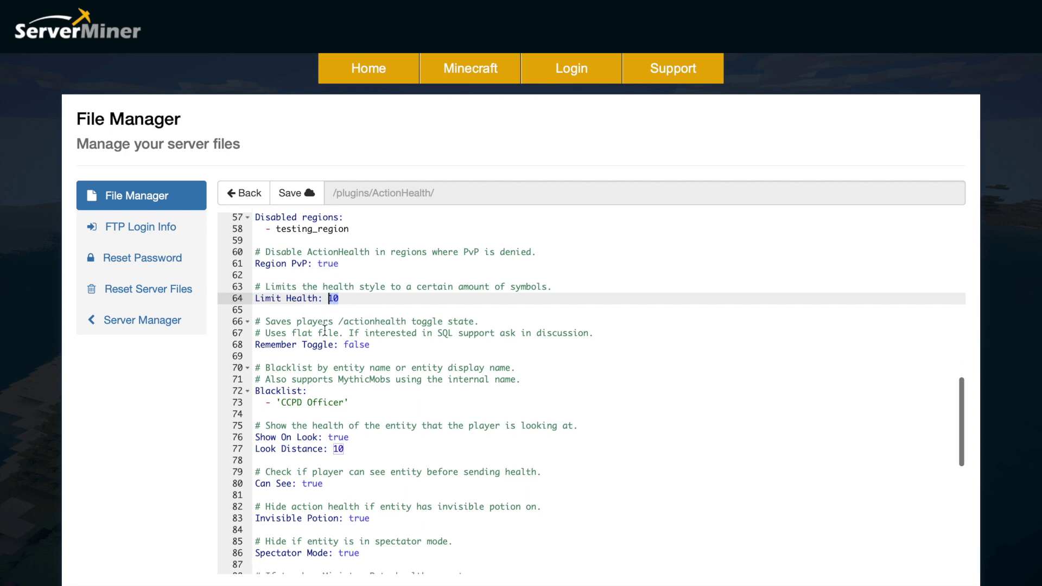
{"action": "left_click_drag", "start_coordinate": [353, 319], "coordinate": [256, 307]}
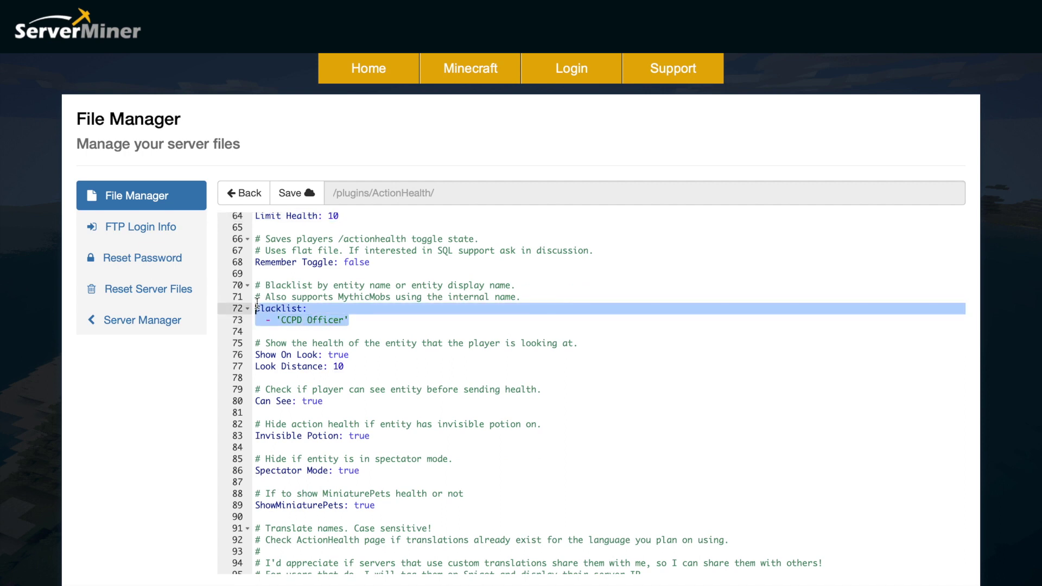
{"action": "left_click", "coordinate": [347, 307]}
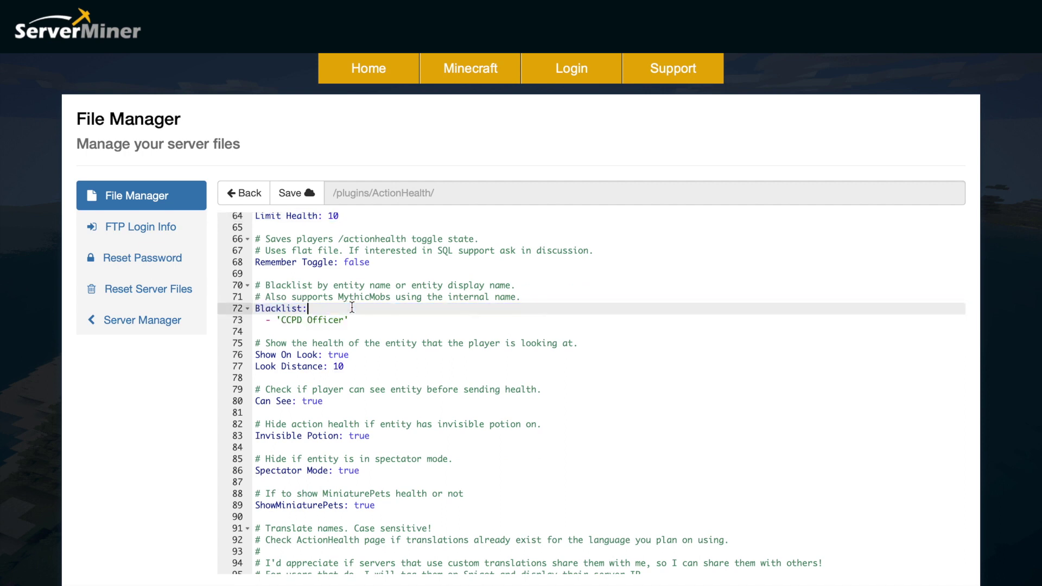
Step: Insert an empty, unindented line below the 'CCPD Officer' entry of the Blacklist
{"action": "left_click", "coordinate": [389, 319]}
{"action": "key", "text": "Return"}
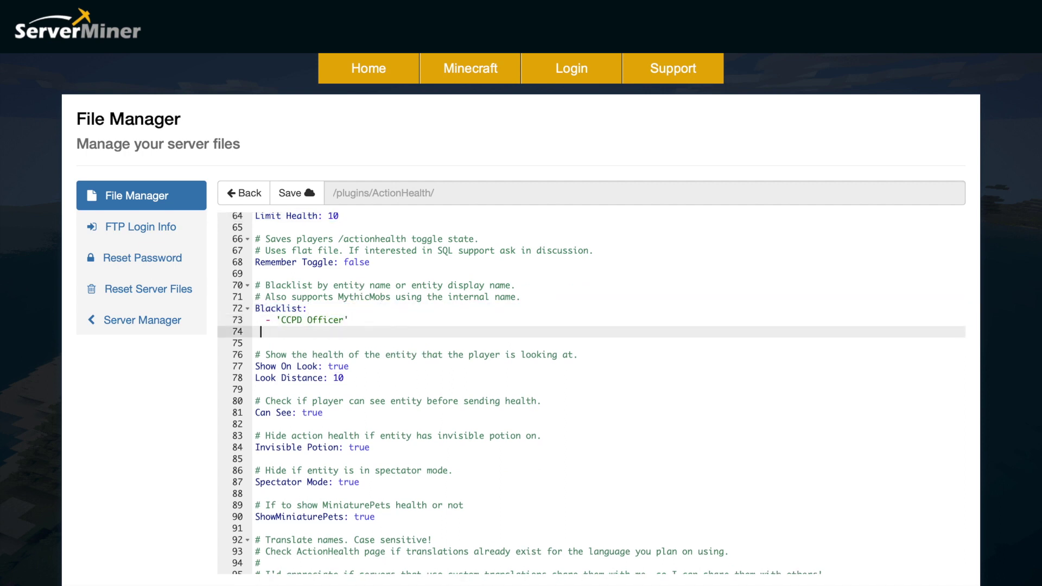
{"action": "key", "text": "BackSpace"}
{"action": "key", "text": "BackSpace"}
{"action": "key", "text": "Return"}
{"action": "key", "text": "BackSpace"}
Step: Highlight the Show On Look and Look Distance settings, then the Show On Look value
{"action": "left_click_drag", "start_coordinate": [347, 378], "coordinate": [255, 368]}
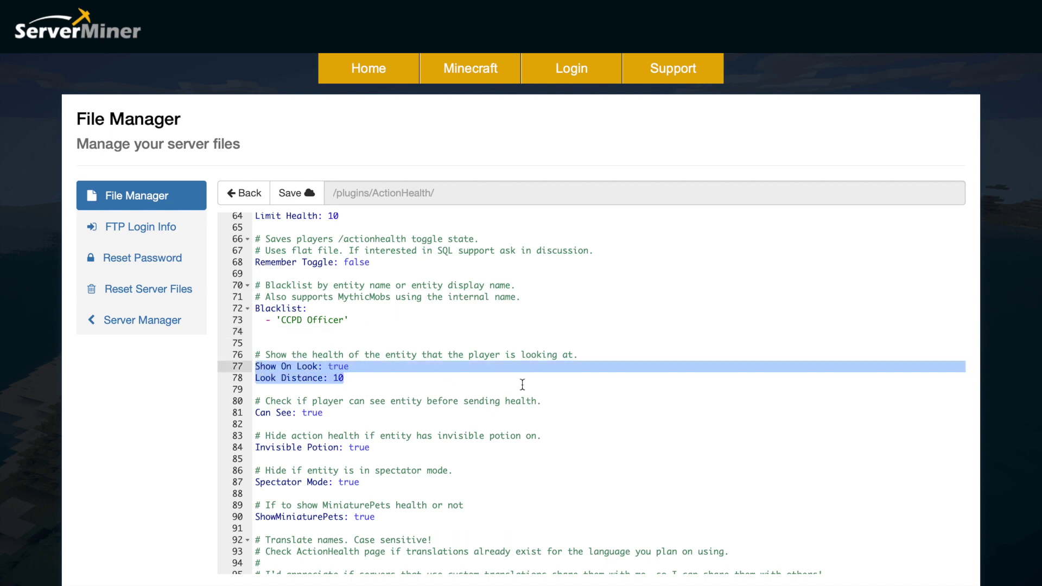
{"action": "left_click", "coordinate": [363, 366]}
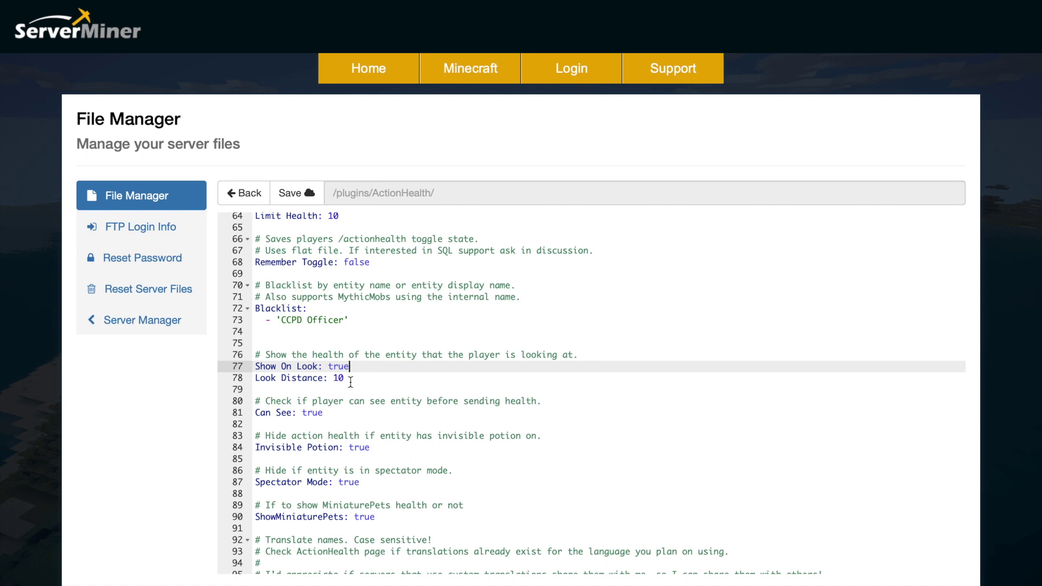
{"action": "left_click_drag", "start_coordinate": [349, 367], "coordinate": [327, 366]}
{"action": "left_click", "coordinate": [359, 447]}
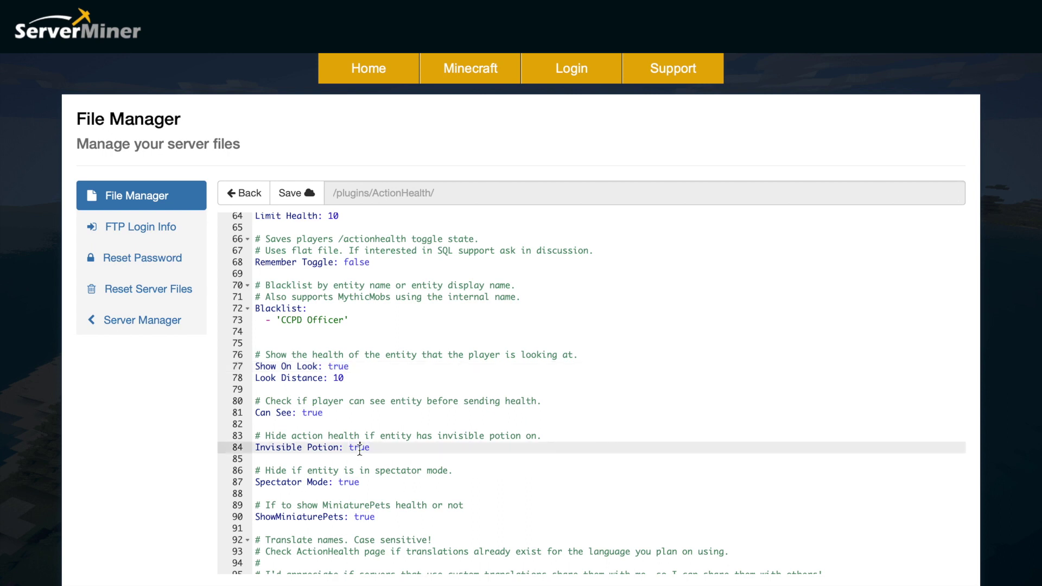
Step: Highlight the Can See setting, then the Invisible Potion and Spectator Mode settings
{"action": "scroll", "coordinate": [358, 426], "scroll_direction": "down", "scroll_amount": 3}
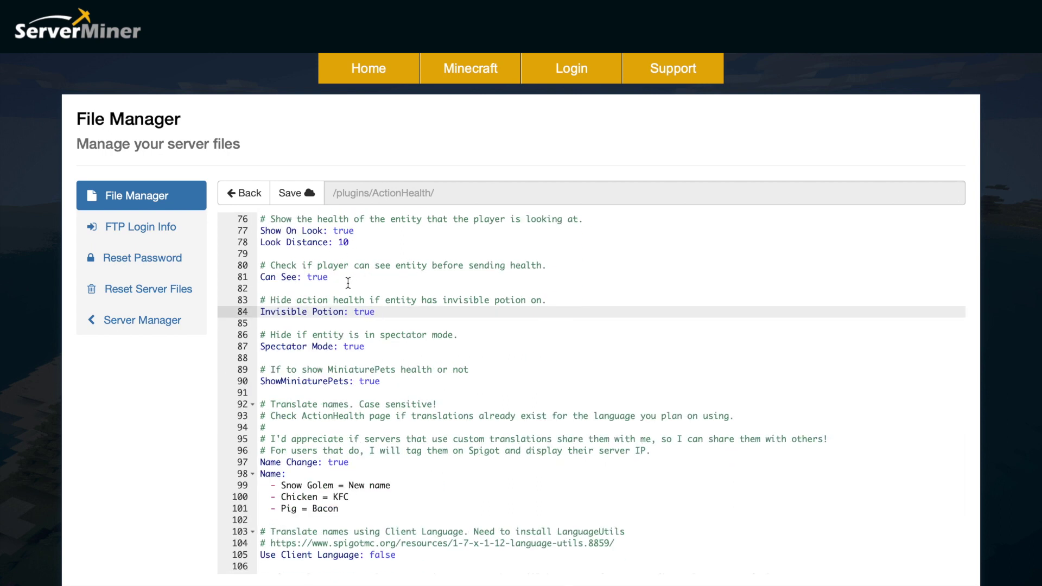
{"action": "left_click_drag", "start_coordinate": [332, 277], "coordinate": [276, 265]}
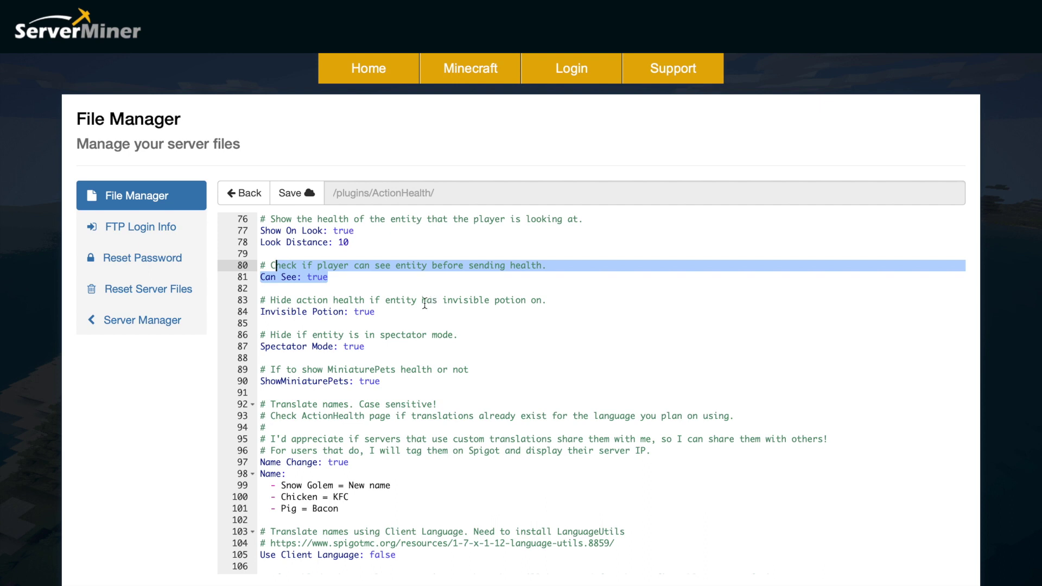
{"action": "scroll", "coordinate": [397, 363], "scroll_direction": "down", "scroll_amount": 1}
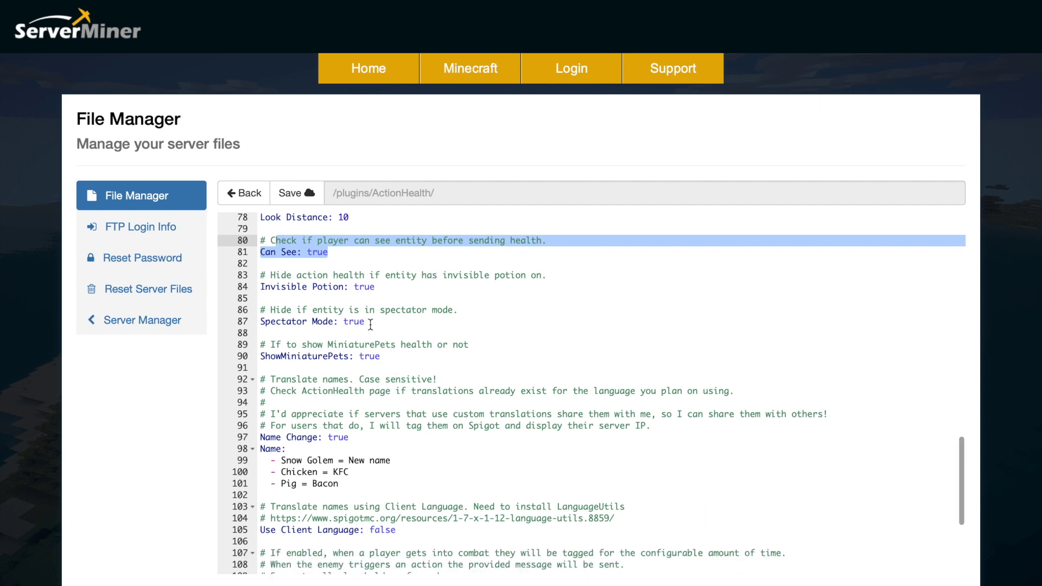
{"action": "left_click_drag", "start_coordinate": [365, 321], "coordinate": [286, 271]}
{"action": "left_click", "coordinate": [344, 310]}
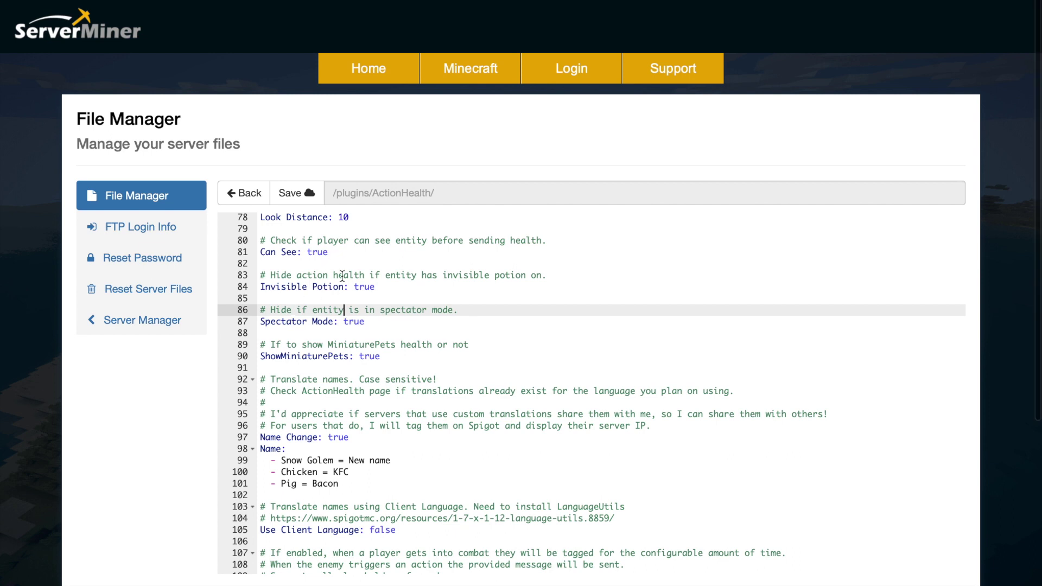
Step: Highlight the Name Change setting and its Snow Golem, Chicken and Pig name replacements
{"action": "scroll", "coordinate": [350, 324], "scroll_direction": "down", "scroll_amount": 3}
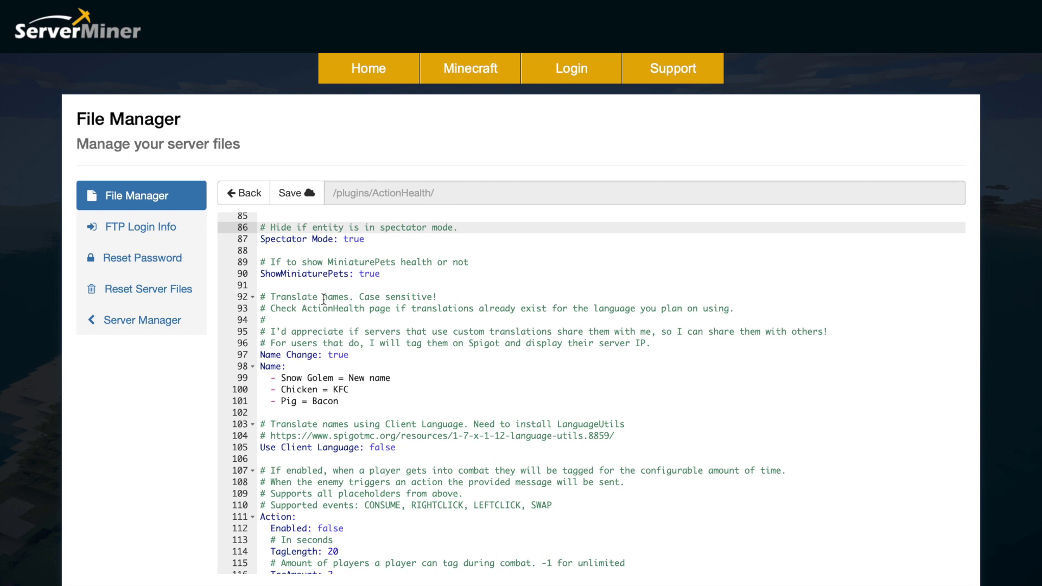
{"action": "scroll", "coordinate": [355, 355], "scroll_direction": "down", "scroll_amount": 3}
{"action": "left_click_drag", "start_coordinate": [360, 333], "coordinate": [261, 286]}
{"action": "left_click", "coordinate": [341, 321]}
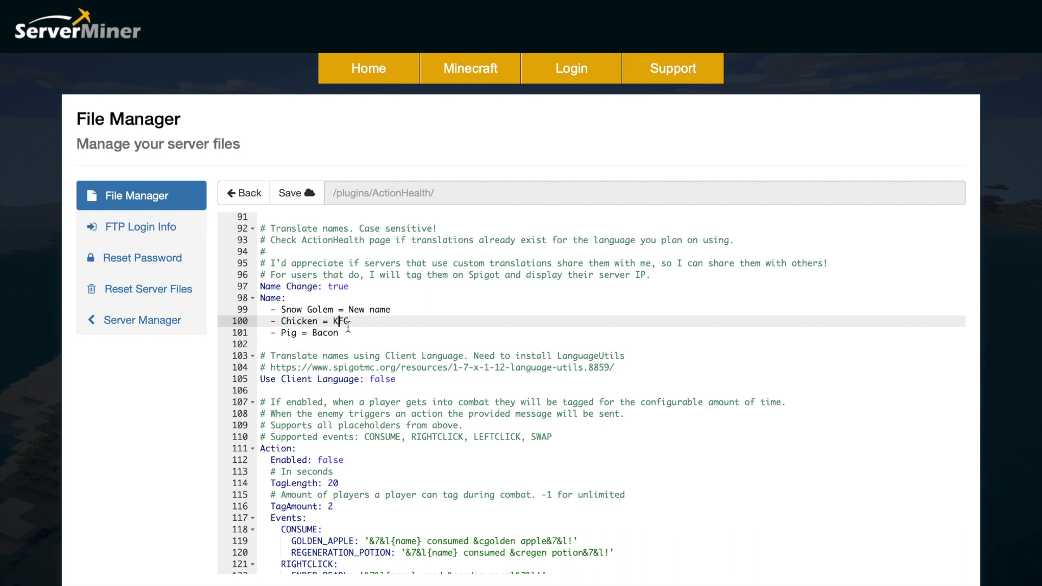
Step: Highlight the Action combat-tag section, then the GOLDEN_APPLE event under CONSUME
{"action": "scroll", "coordinate": [347, 327], "scroll_direction": "down", "scroll_amount": 2}
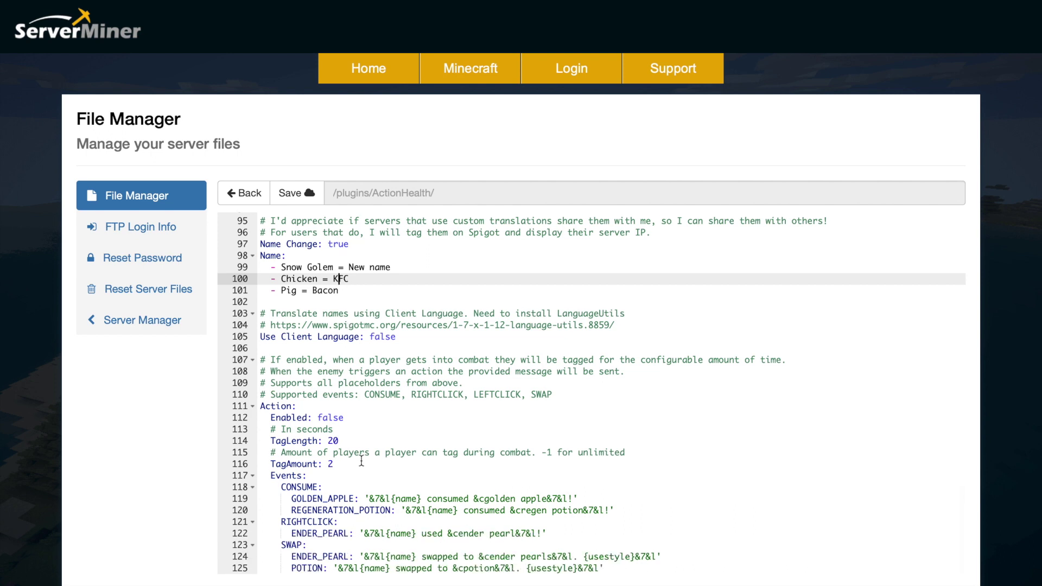
{"action": "scroll", "coordinate": [362, 466], "scroll_direction": "down", "scroll_amount": 2}
{"action": "left_click_drag", "start_coordinate": [260, 337], "coordinate": [546, 441]}
{"action": "left_click", "coordinate": [377, 357]}
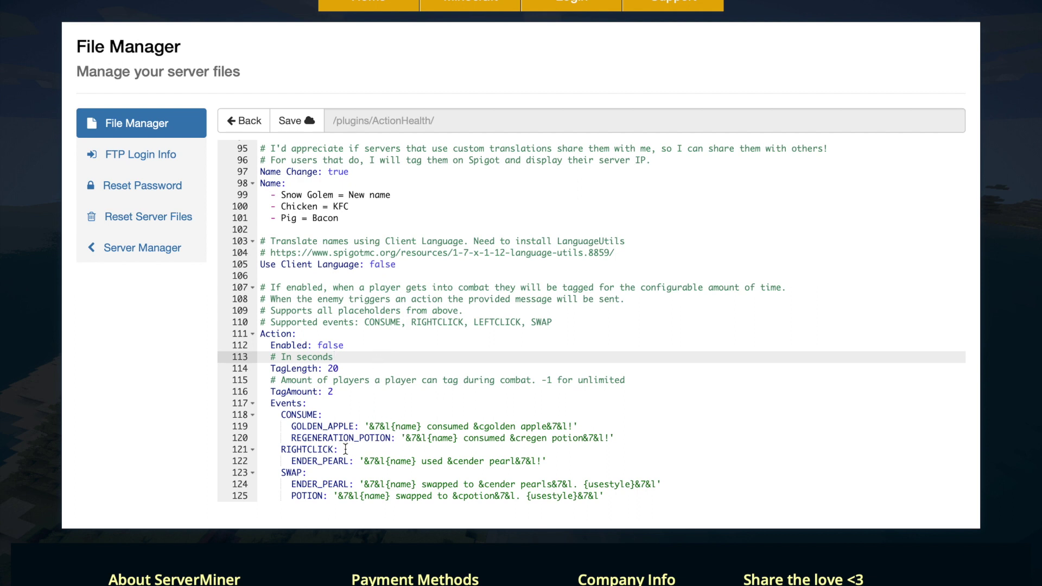
{"action": "double_click", "coordinate": [300, 429]}
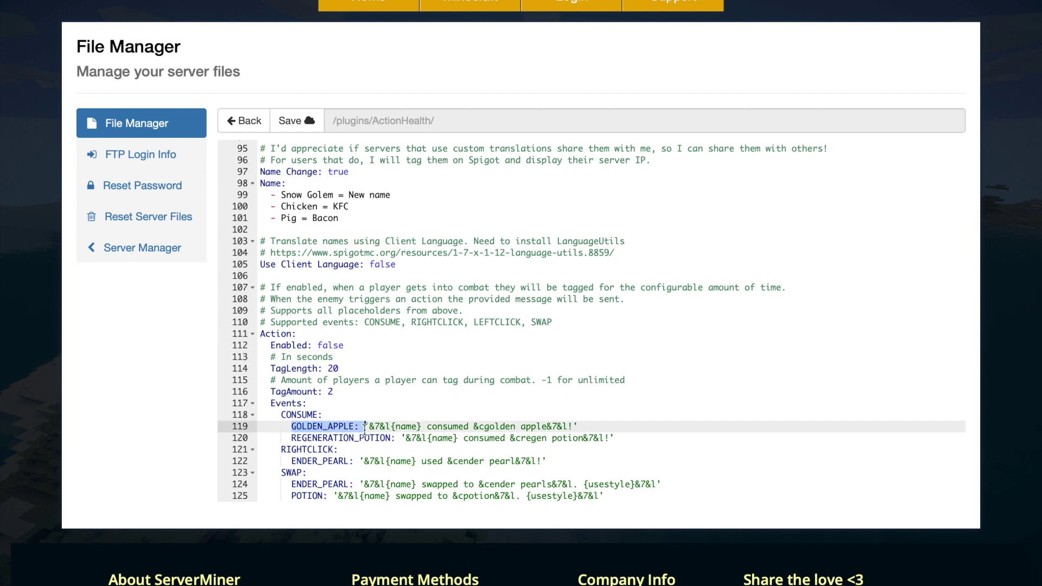
Step: Highlight the color codes and {name} placeholder in the GOLDEN_APPLE message, and place the cursor on the SWAP event line
{"action": "left_click", "coordinate": [406, 429]}
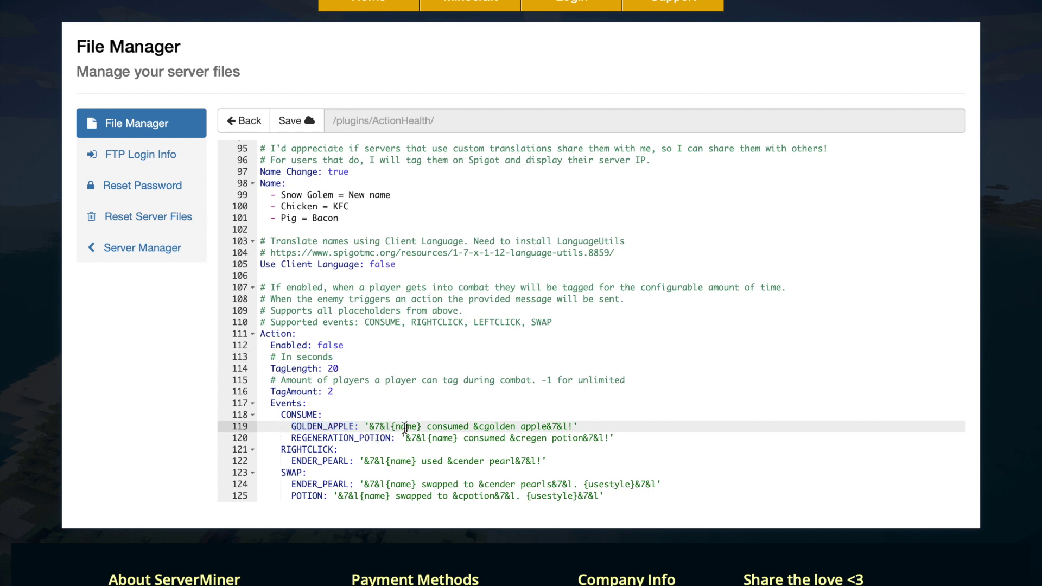
{"action": "left_click_drag", "start_coordinate": [369, 427], "coordinate": [426, 425]}
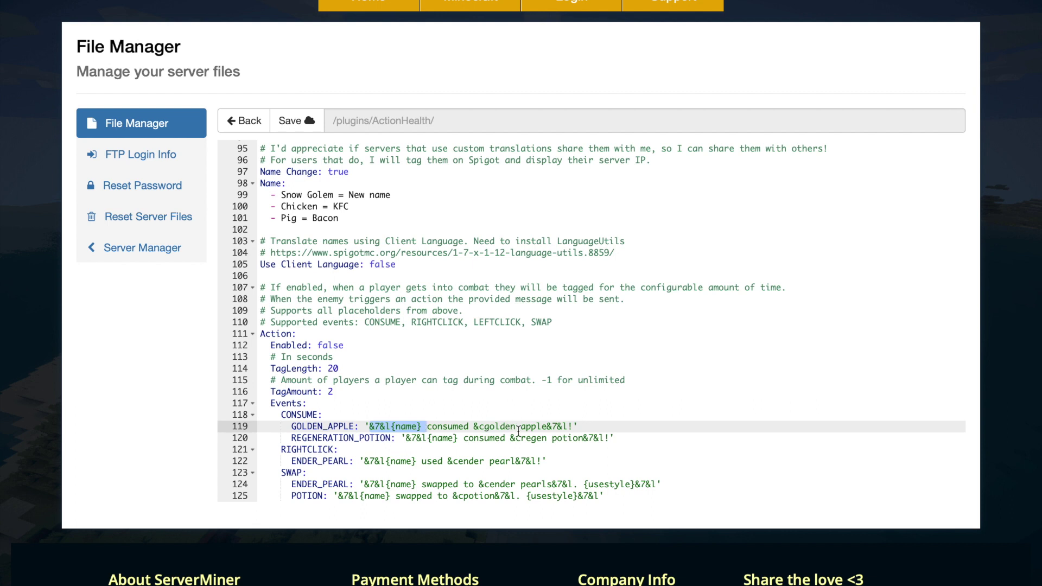
{"action": "left_click", "coordinate": [330, 474]}
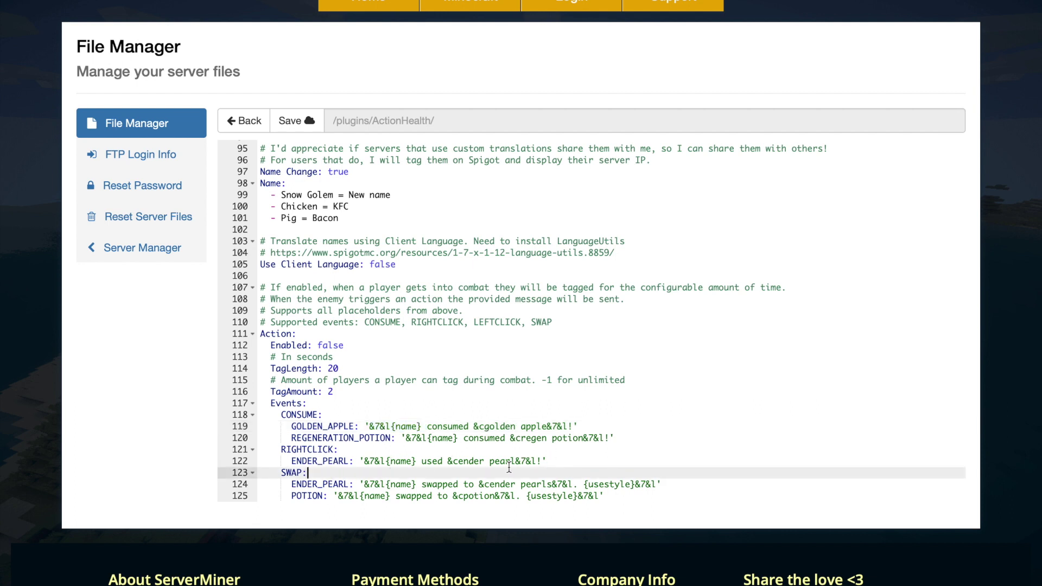
Step: Switch to the Action Bar Health resource page on Spigot and highlight its Tested Minecraft Versions, 1.8 through 1.14
{"action": "left_click", "coordinate": [244, 121]}
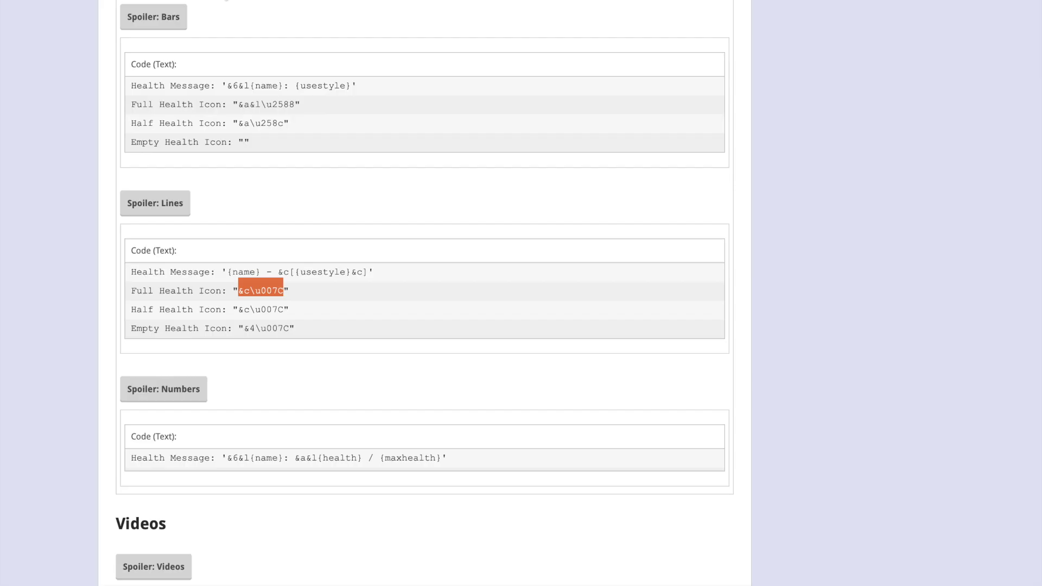
{"action": "key", "text": "Home"}
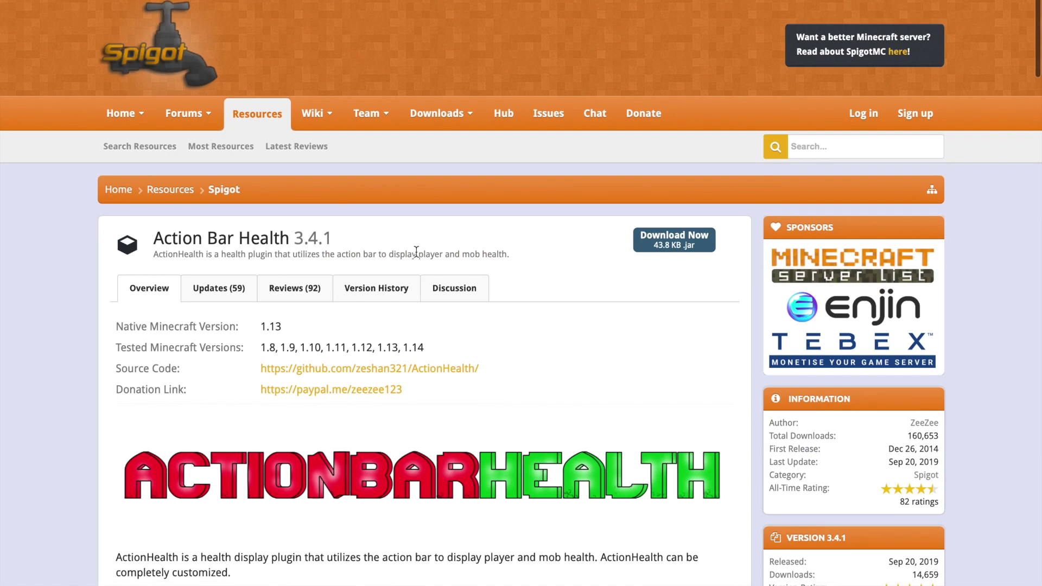
{"action": "left_click_drag", "start_coordinate": [424, 347], "coordinate": [294, 334]}
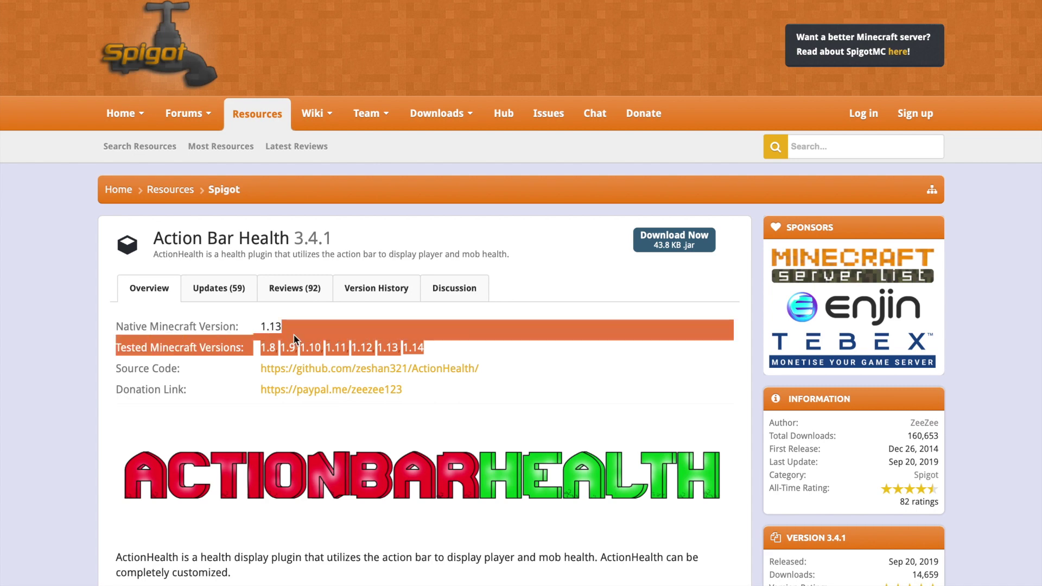
{"action": "left_click", "coordinate": [294, 334]}
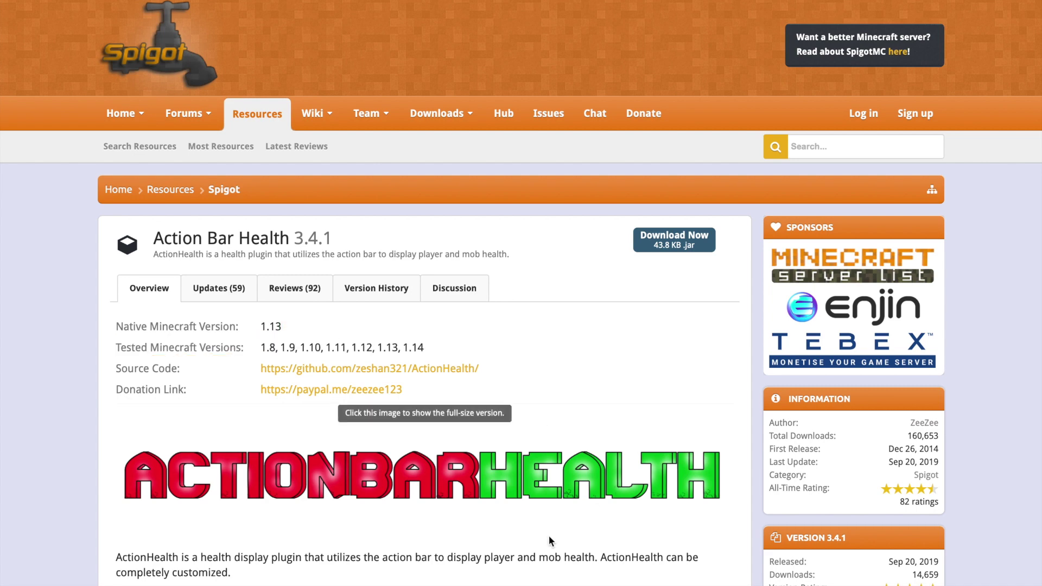